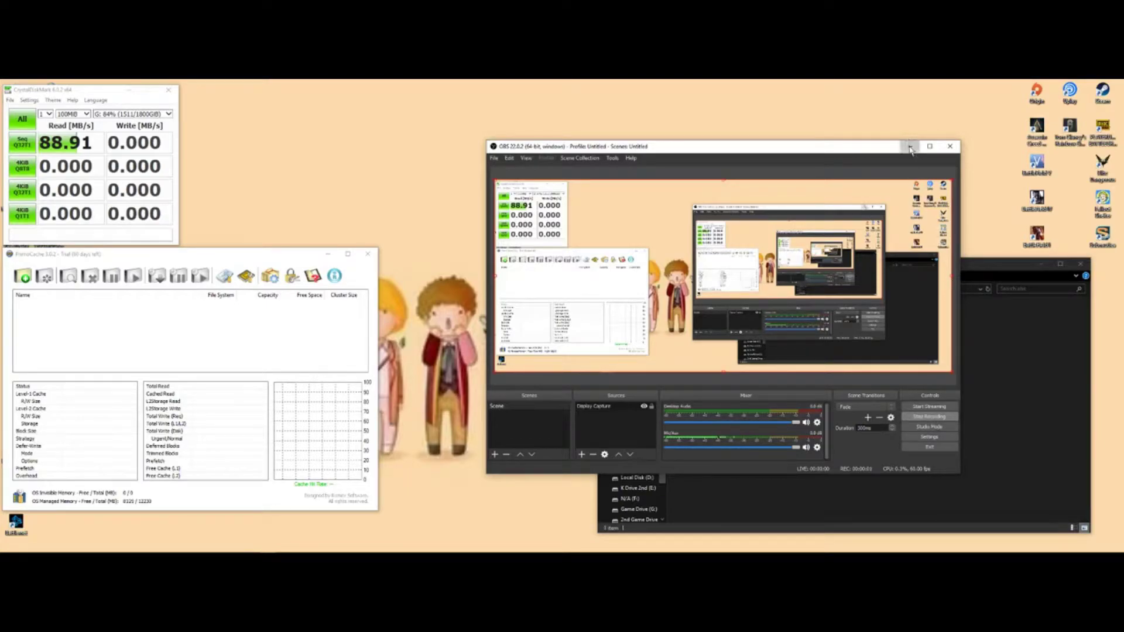
- Minimize OBS and open Game Drive (G:) from This PC
click(910, 148)
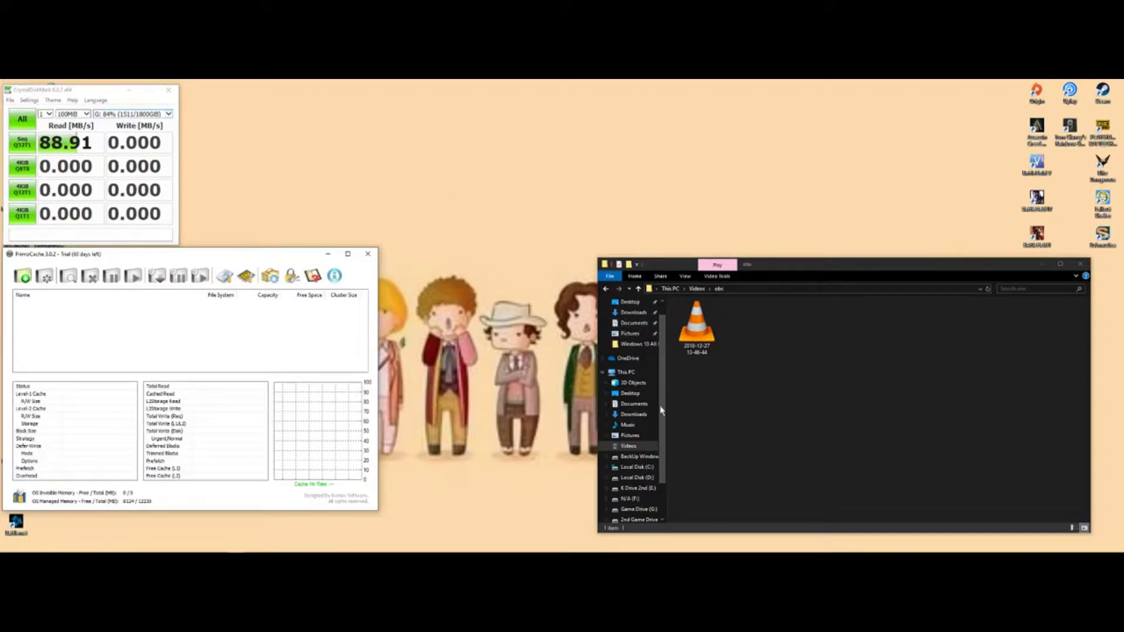
click(625, 372)
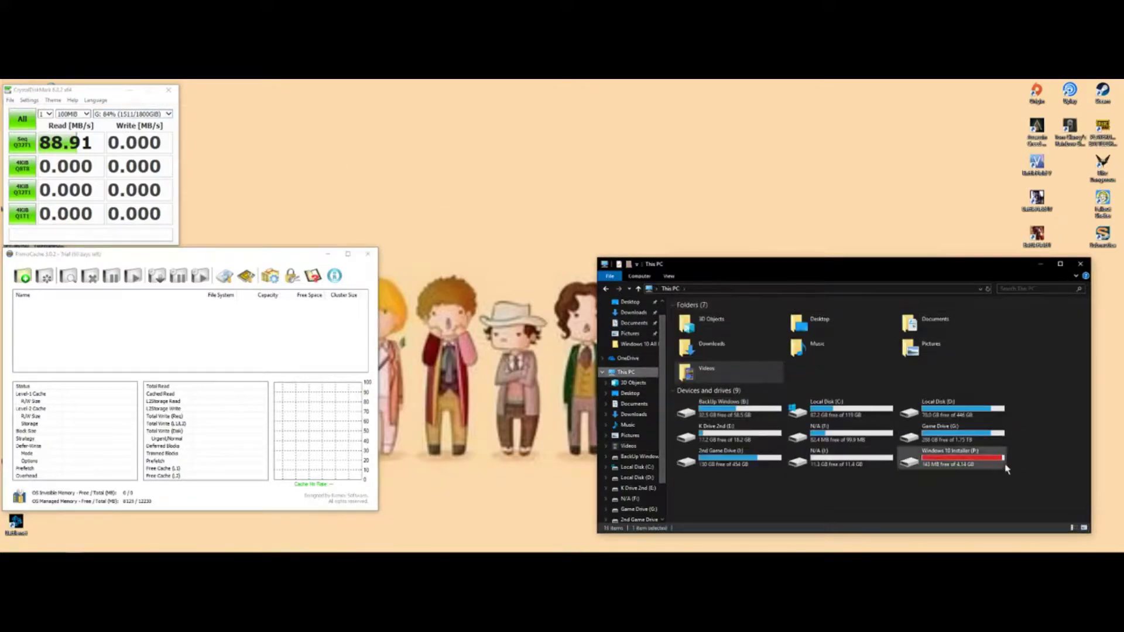
click(959, 435)
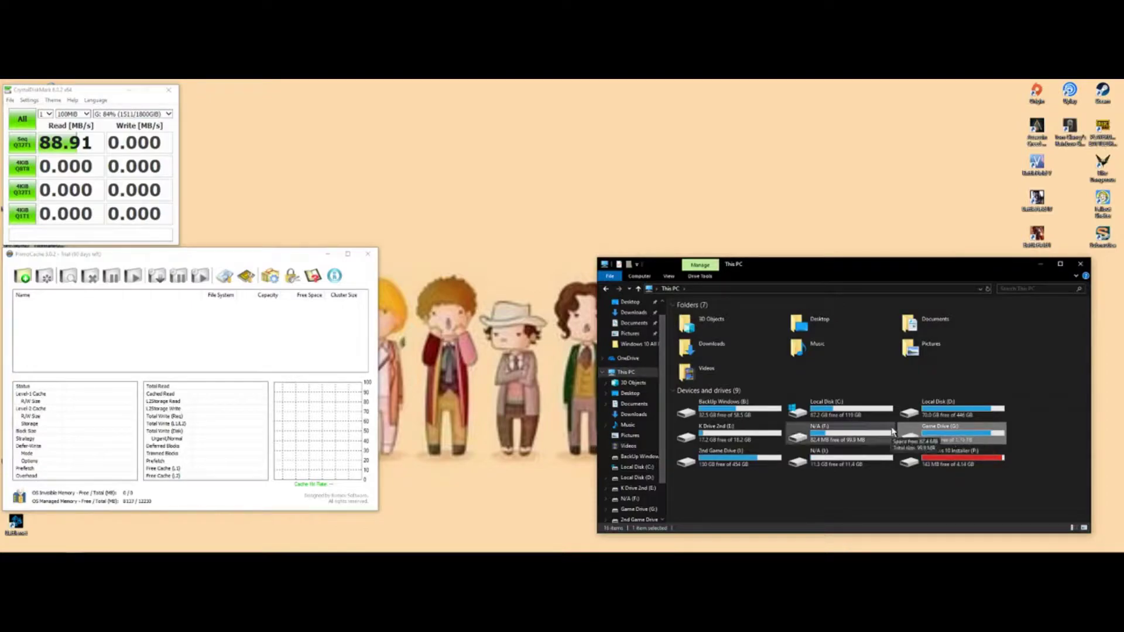
double_click(959, 437)
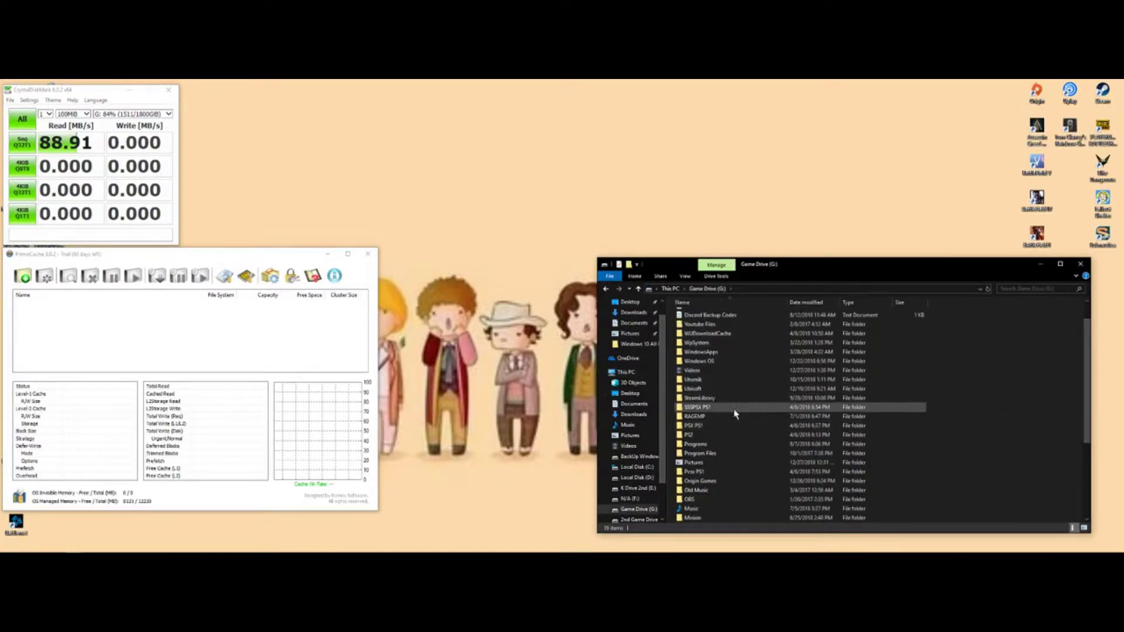
- Browse into SteamLibrary\steamapps\common and select the Rainbow Six Siege folder
double_click(716, 398)
double_click(723, 317)
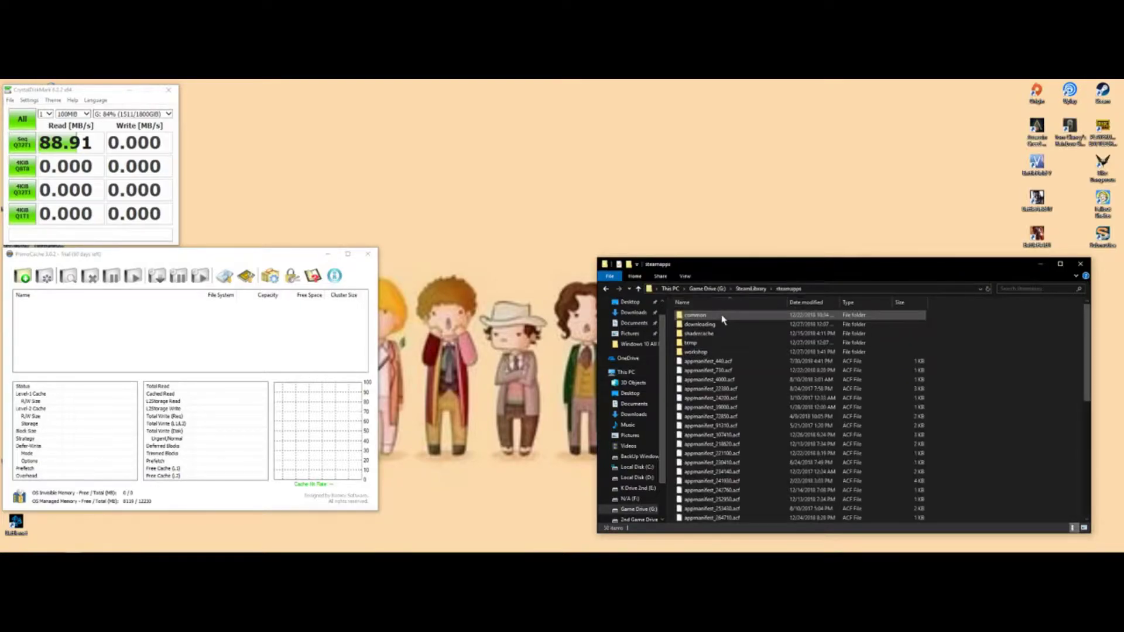
double_click(723, 316)
drag(789, 267, 688, 157)
click(641, 373)
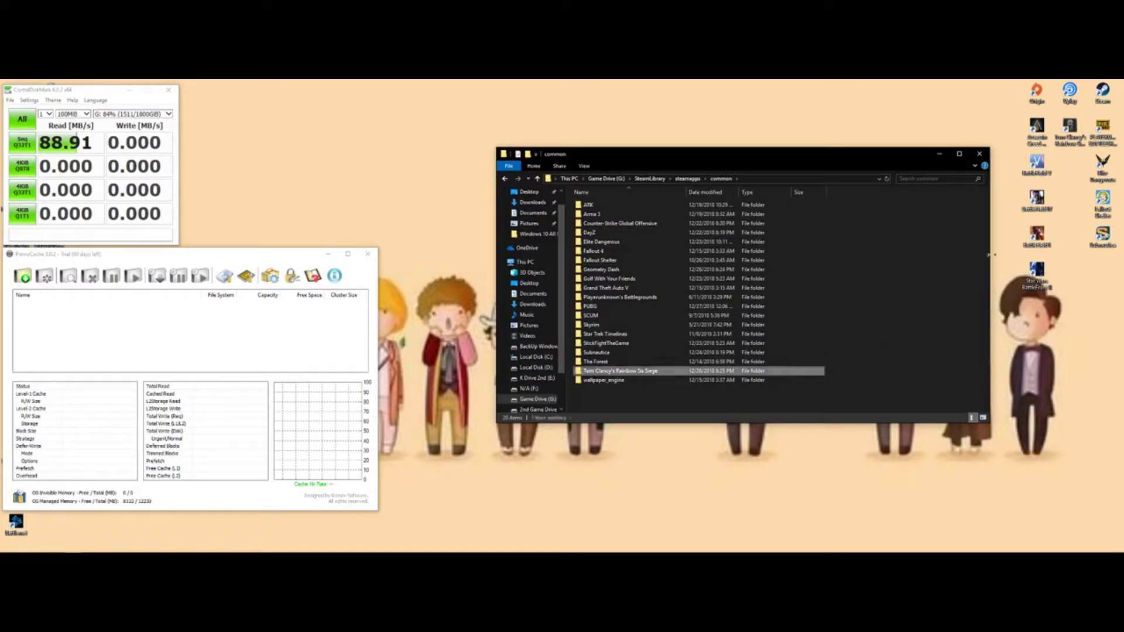
- Minimize File Explorer and run all CrystalDiskMark tests on drive G:, then return to PrimoCache
click(938, 156)
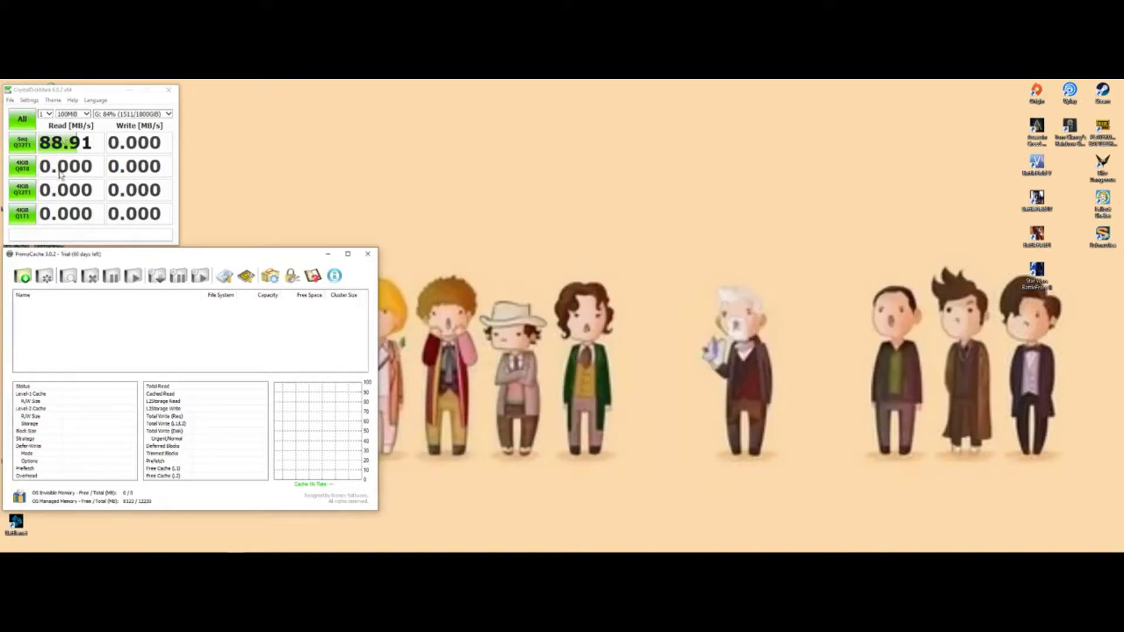
click(24, 121)
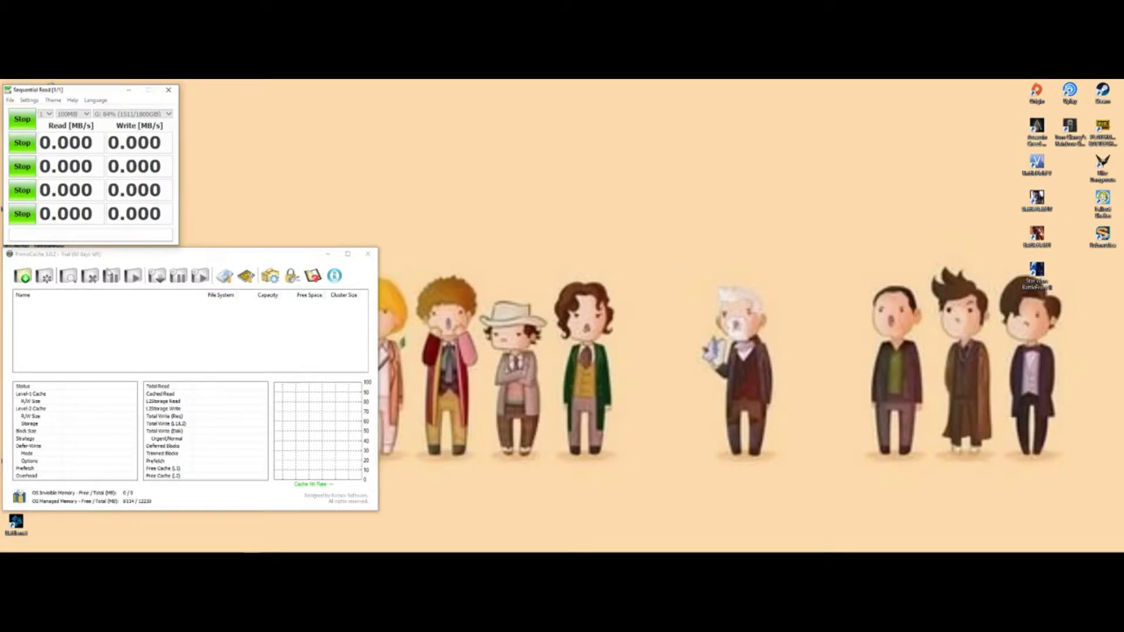
click(139, 261)
- Search Start for 'part' to open Disk Management and move its window right
mouse_move(234, 549)
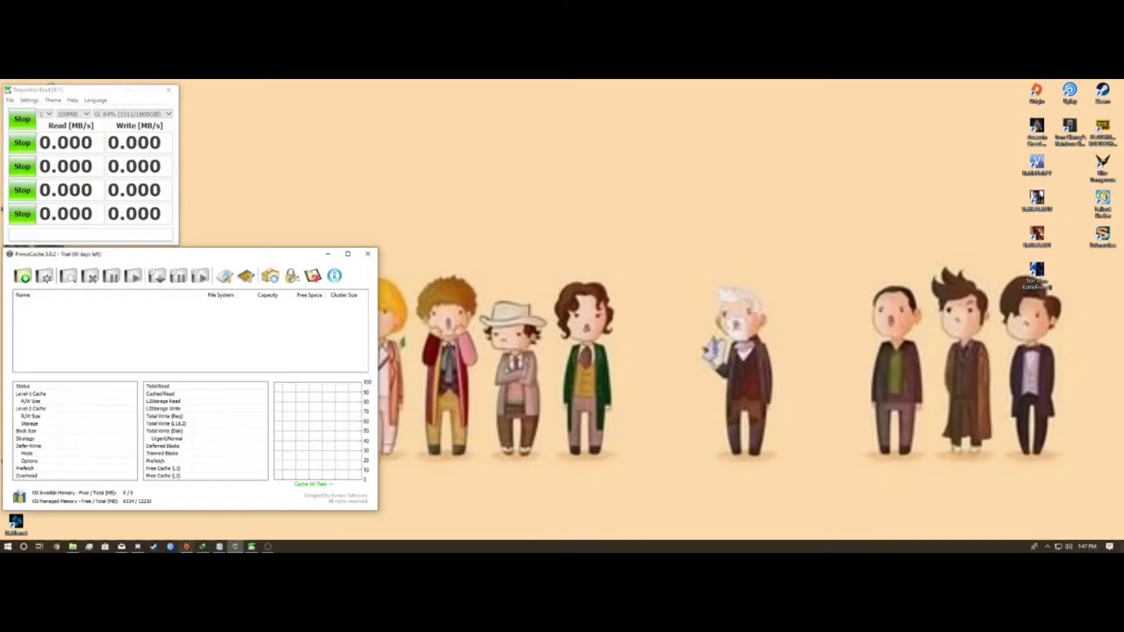
click(7, 547)
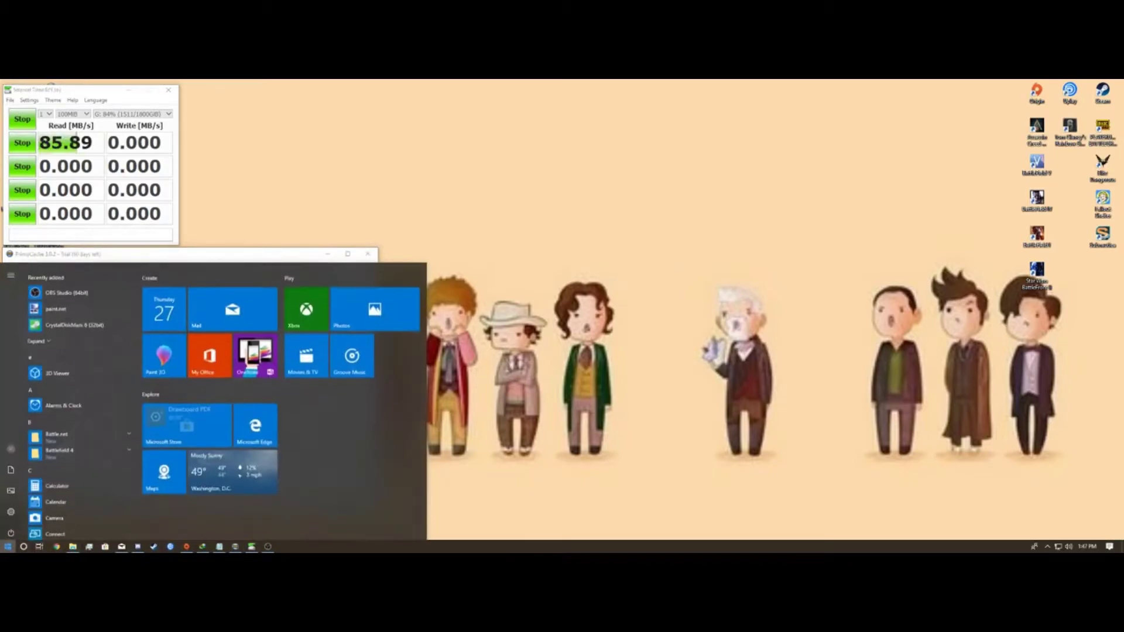
text(part)
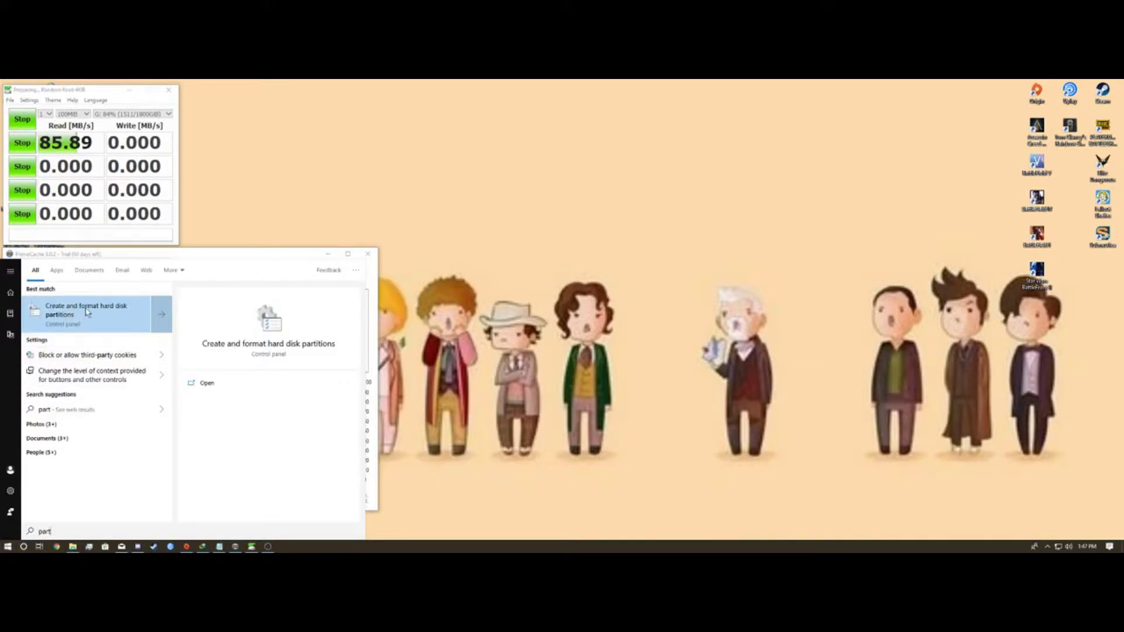
click(84, 320)
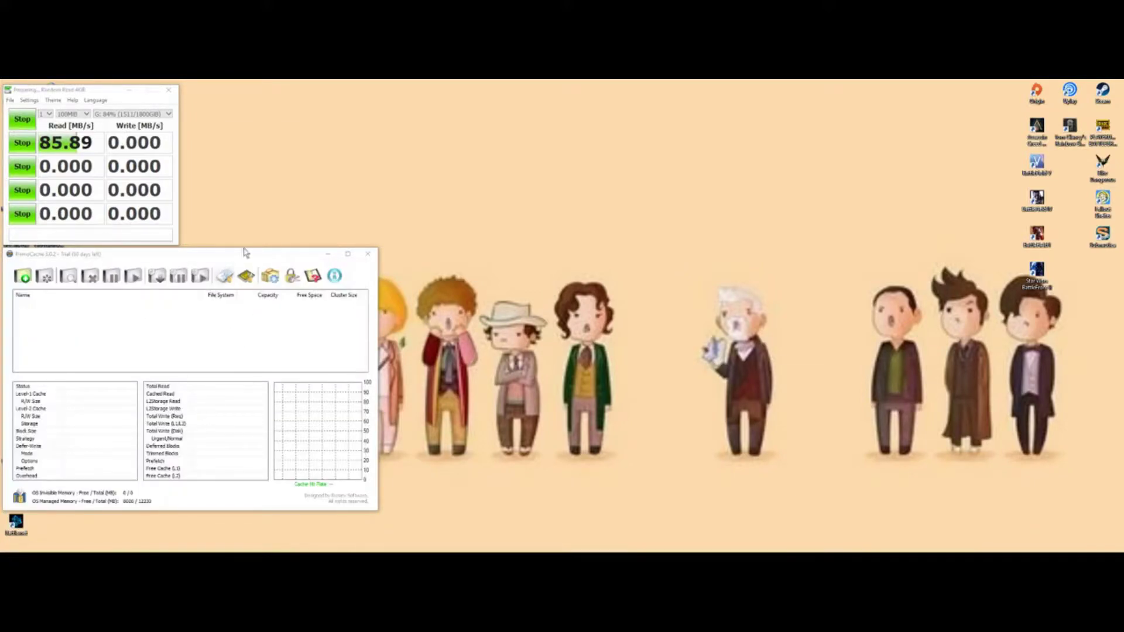
drag(388, 122, 629, 109)
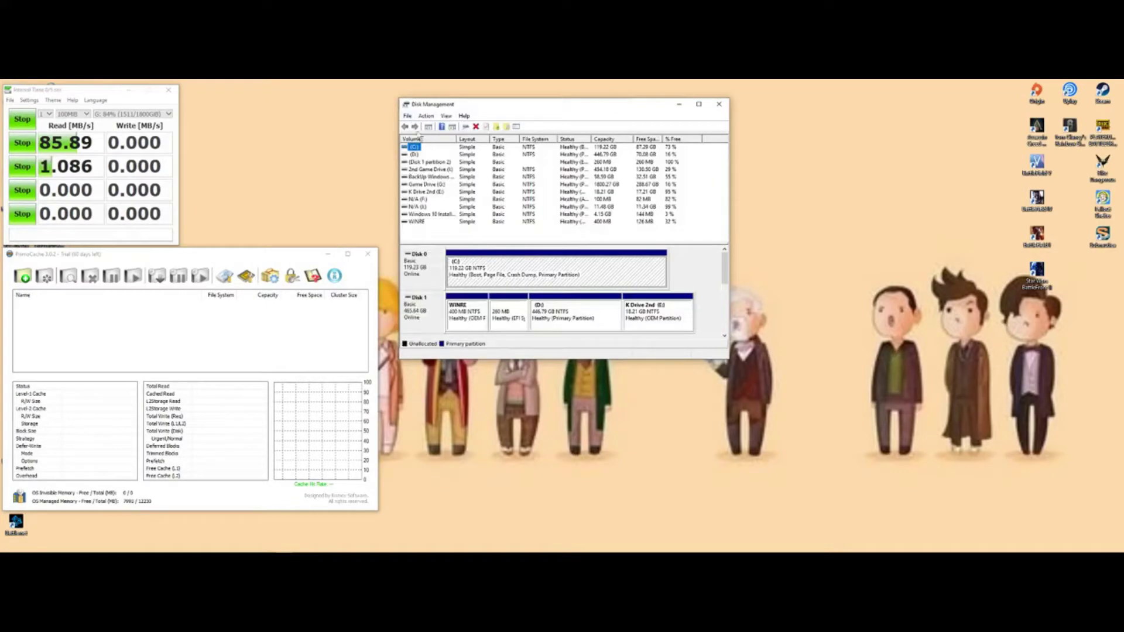
- Shrink the C: partition by 65535 MB using Shrink Volume
click(483, 275)
right_click(501, 271)
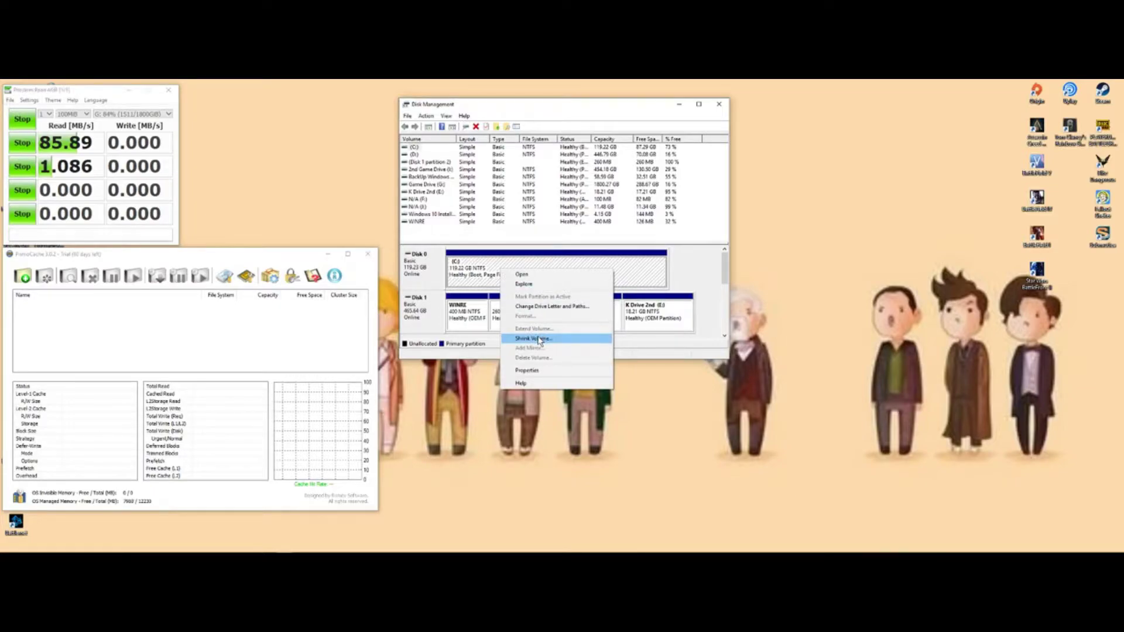
click(533, 339)
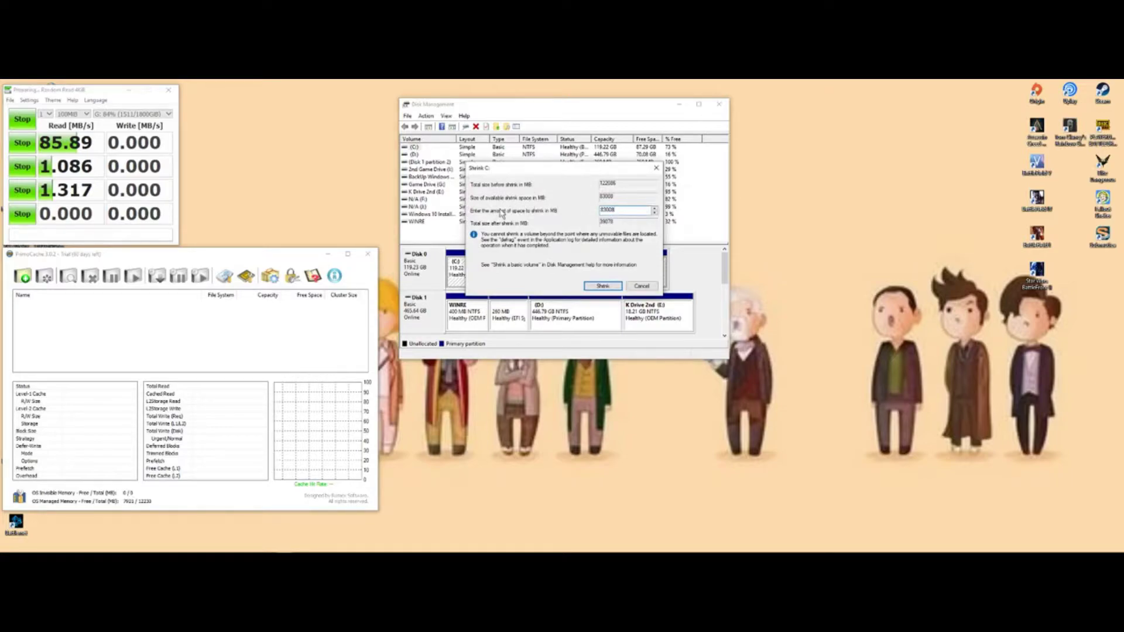
text(65535)
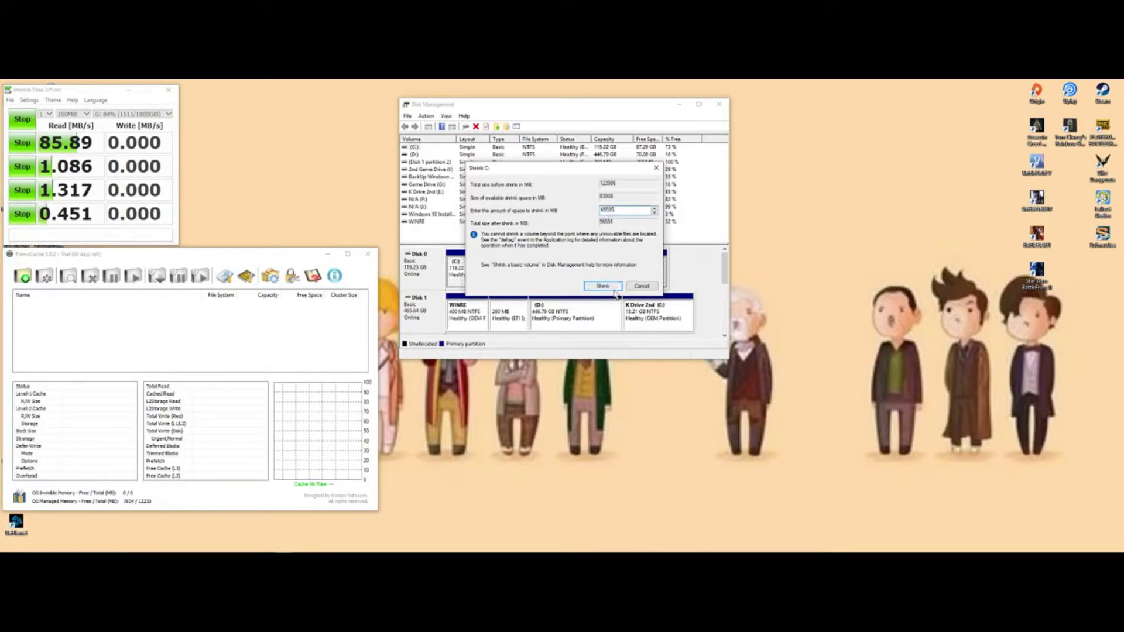
click(610, 288)
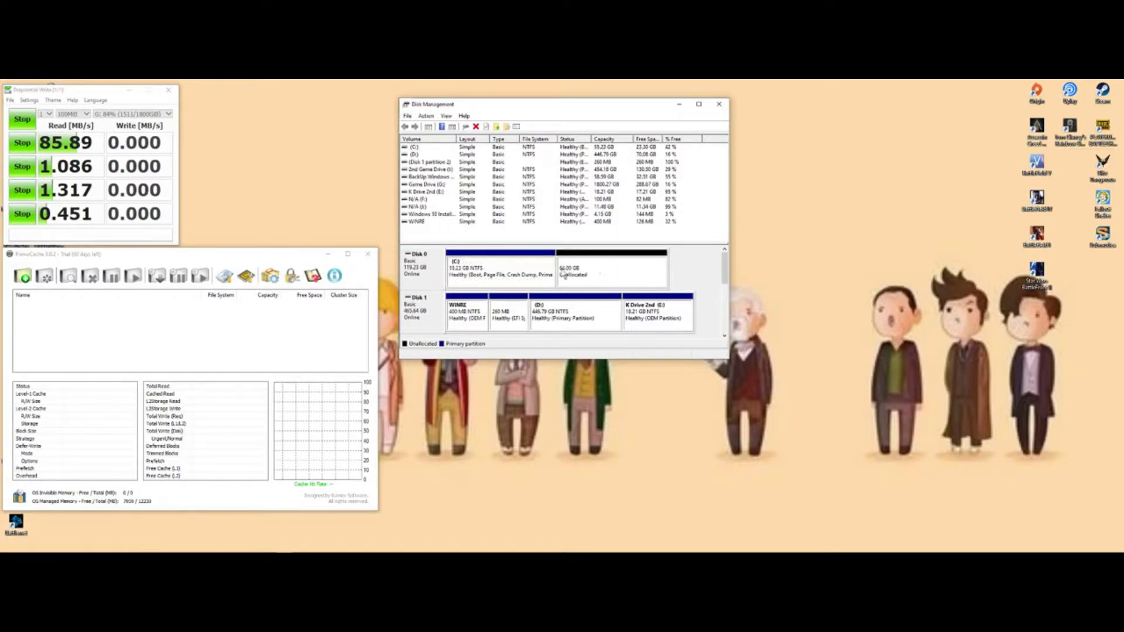
- Start the New Simple Volume wizard on the 64 GB unallocated space, restarting it once
right_click(598, 272)
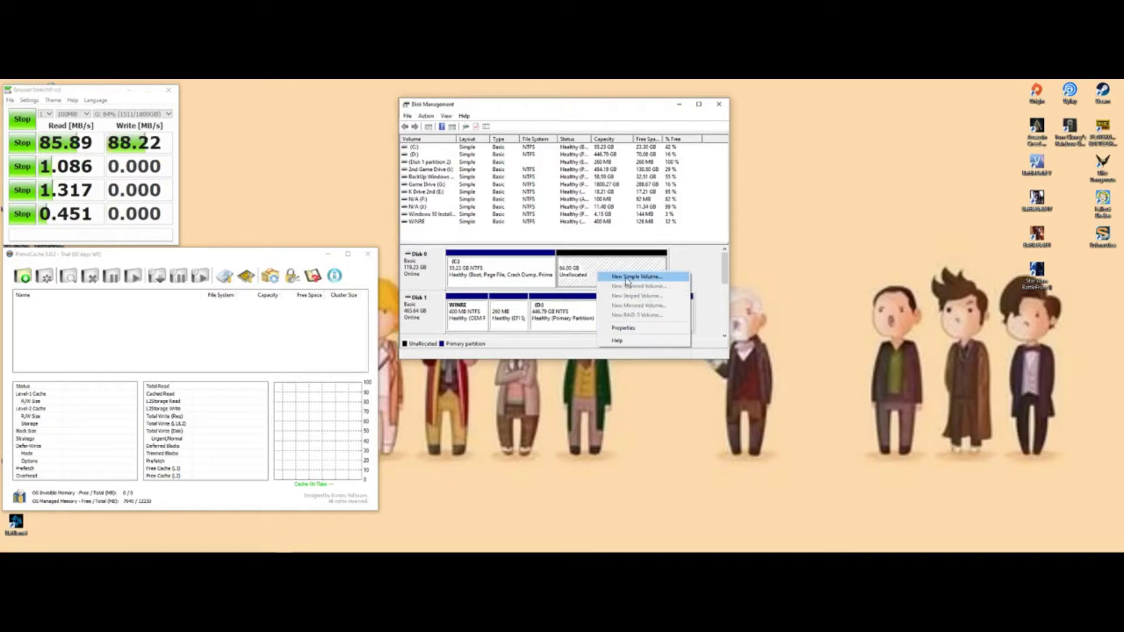
click(628, 277)
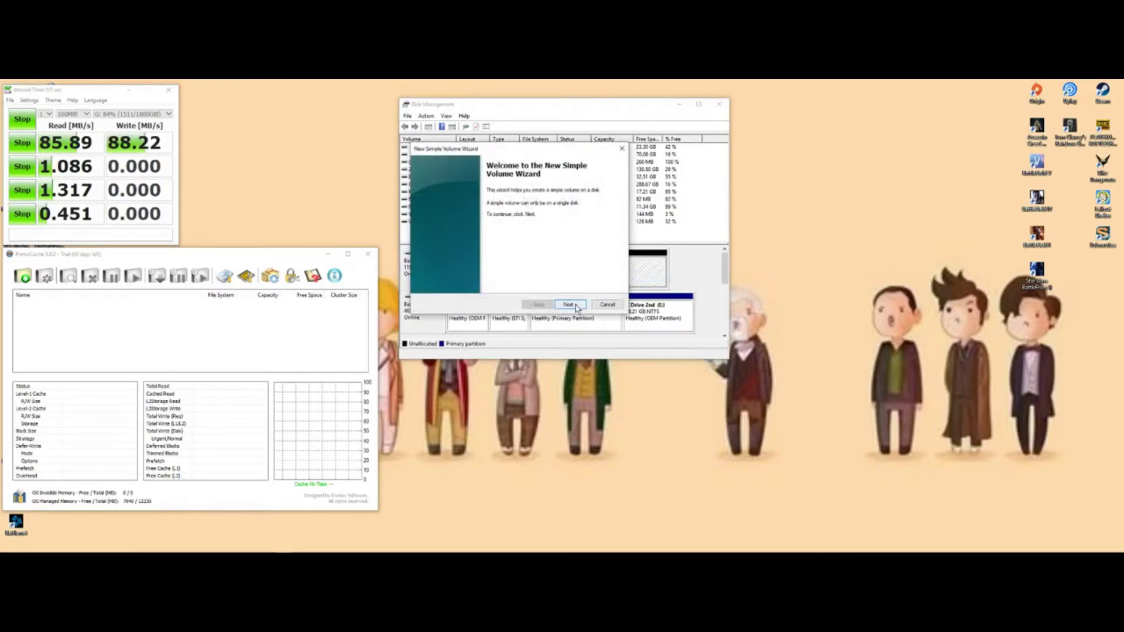
click(608, 305)
right_click(618, 273)
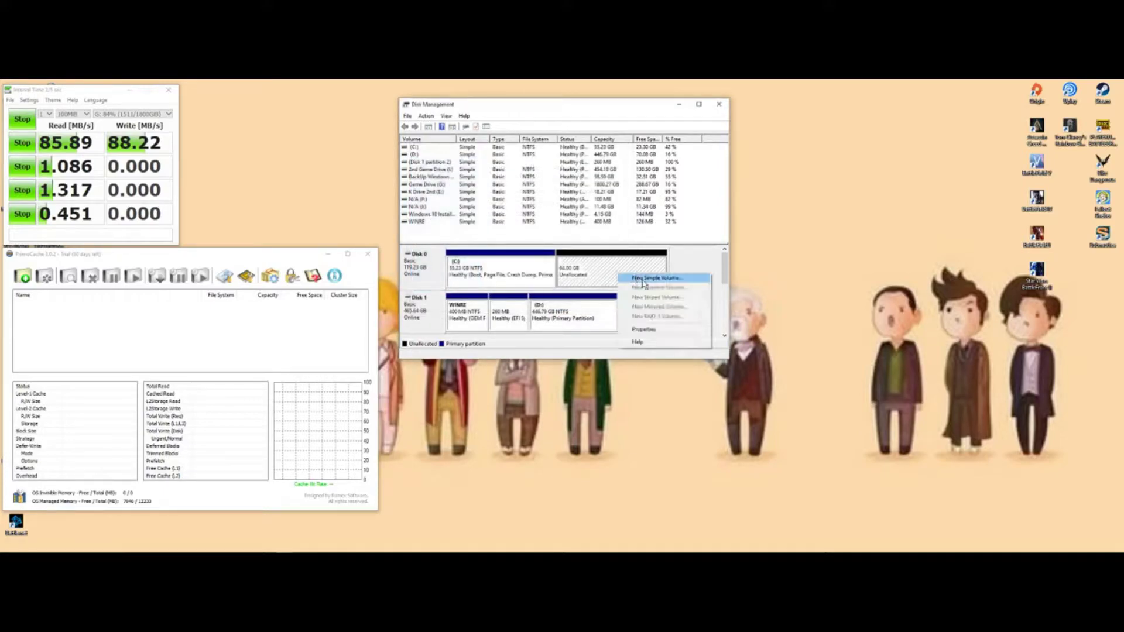
click(624, 277)
click(580, 305)
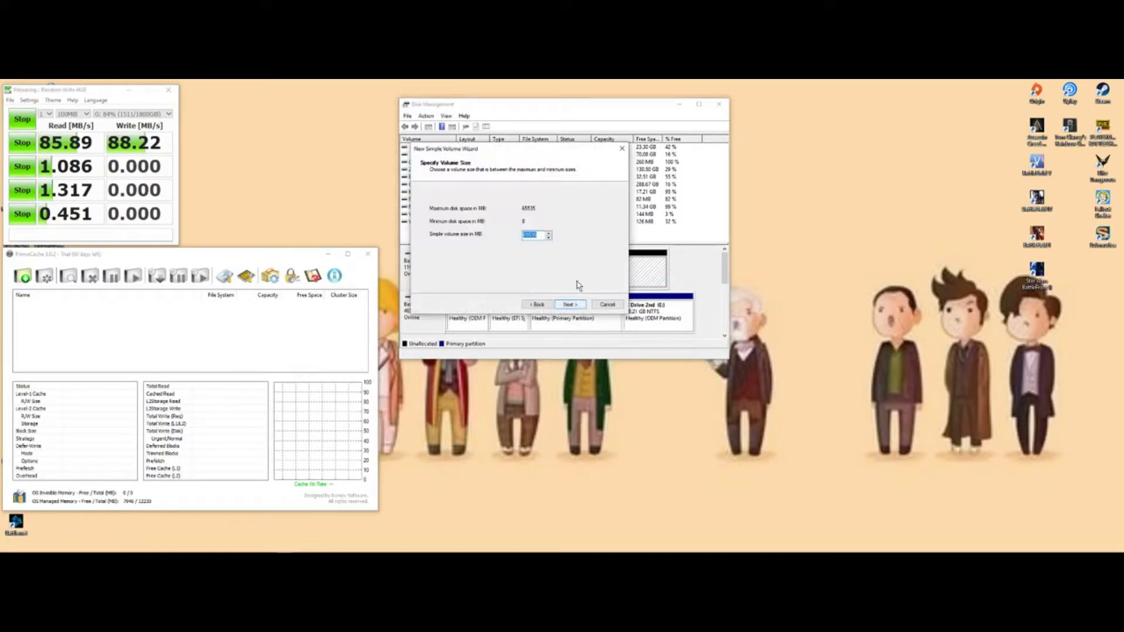
- Keep 65535 MB, assign letter Z, quick-format NTFS as New Volume, and close its Explorer window
click(575, 305)
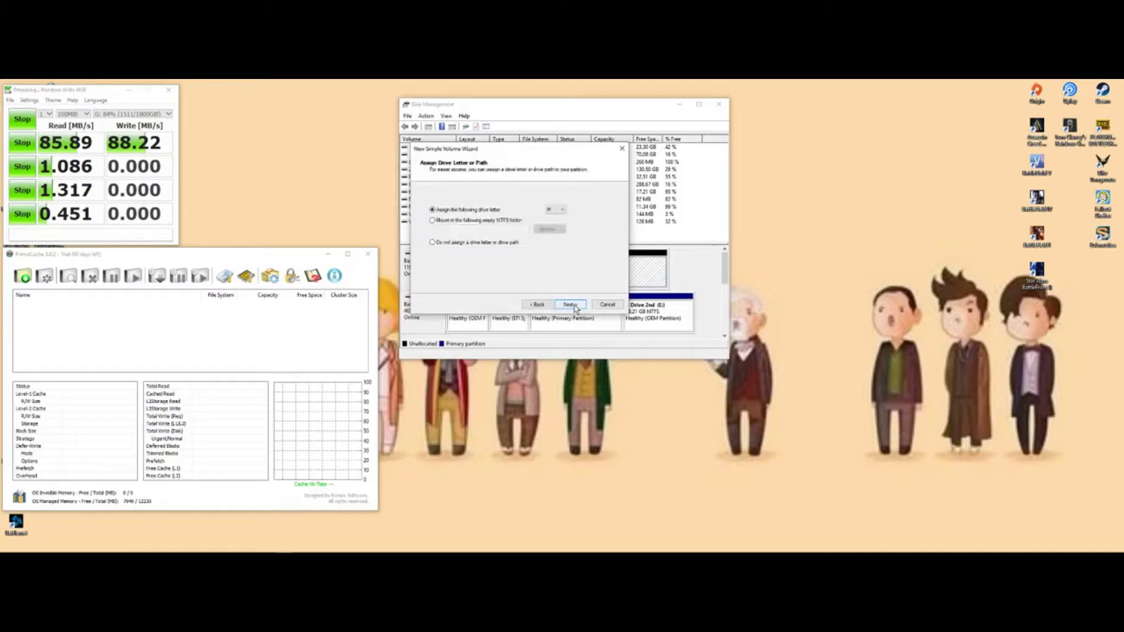
click(556, 209)
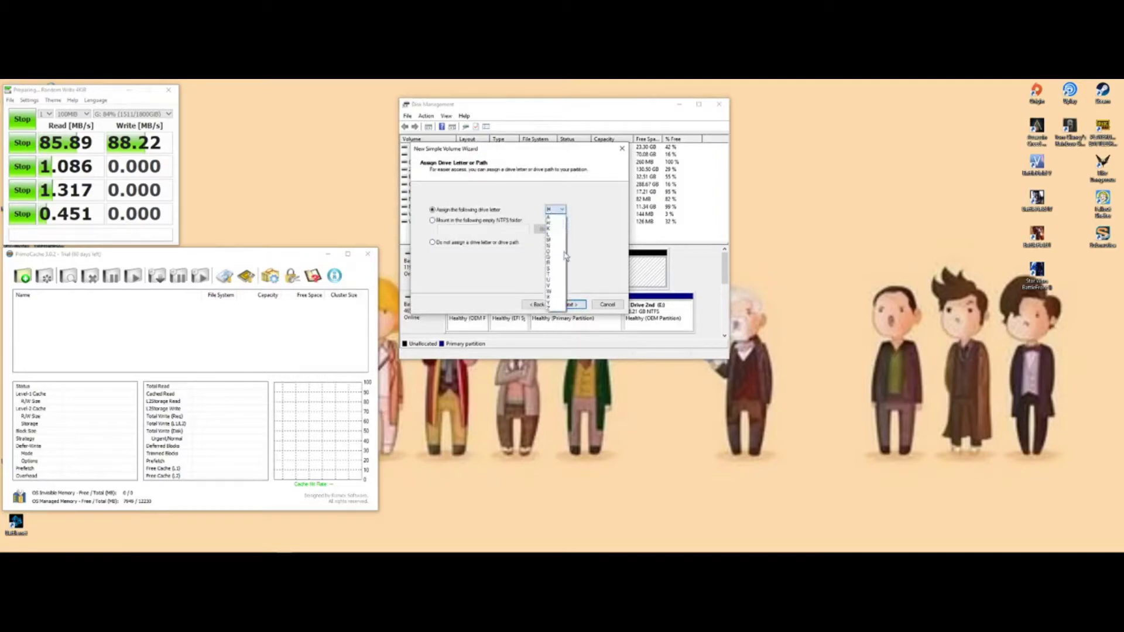
click(566, 307)
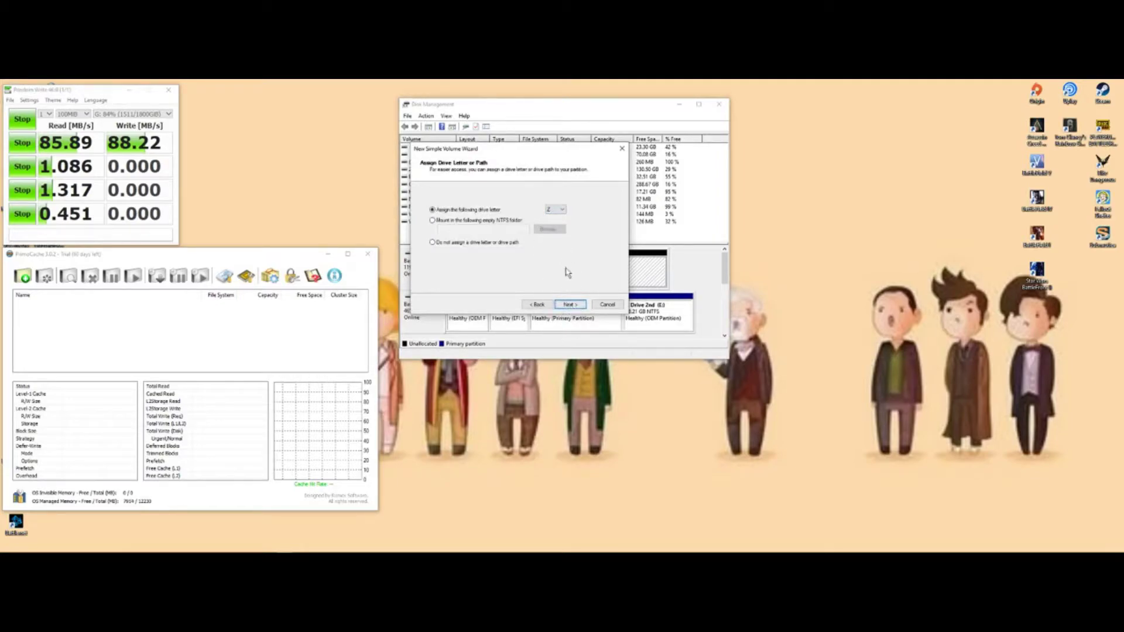
click(570, 306)
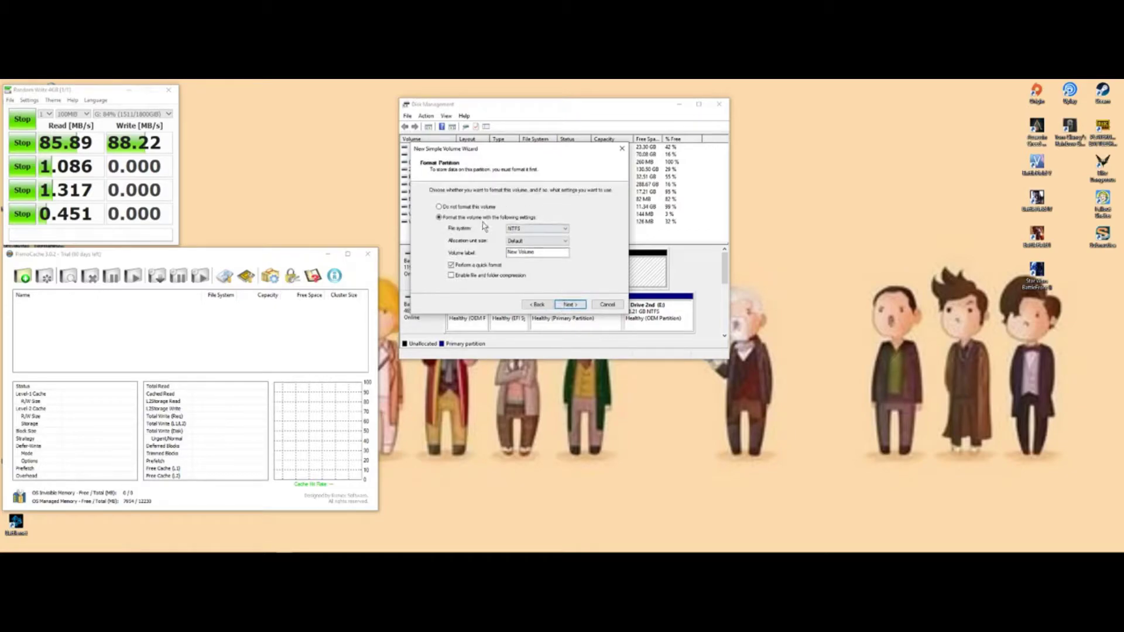
click(571, 306)
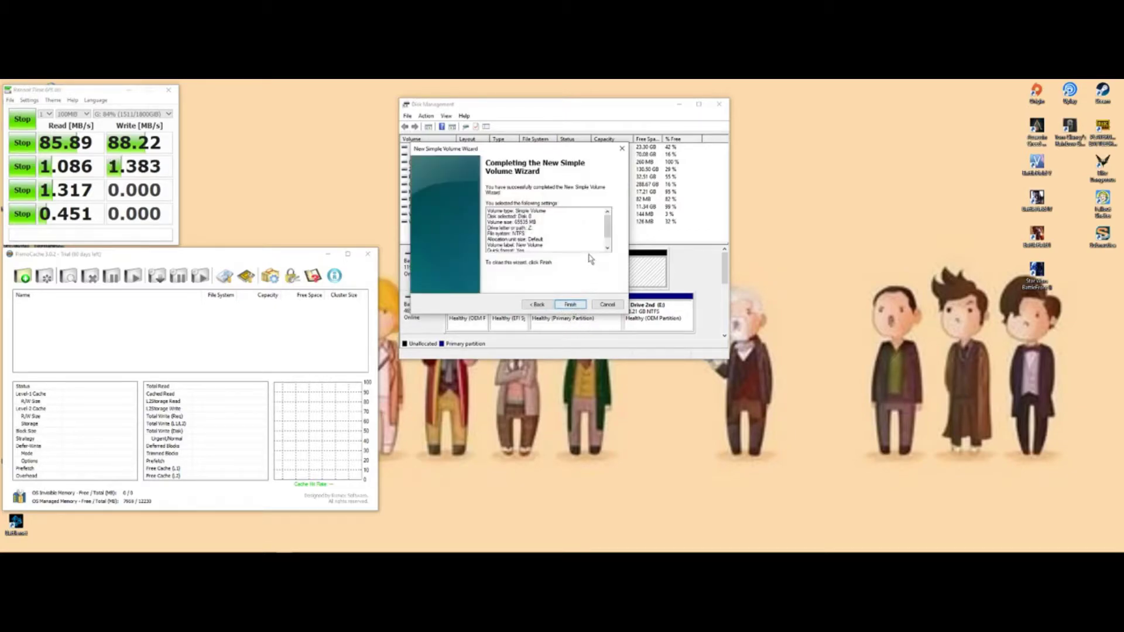
click(570, 305)
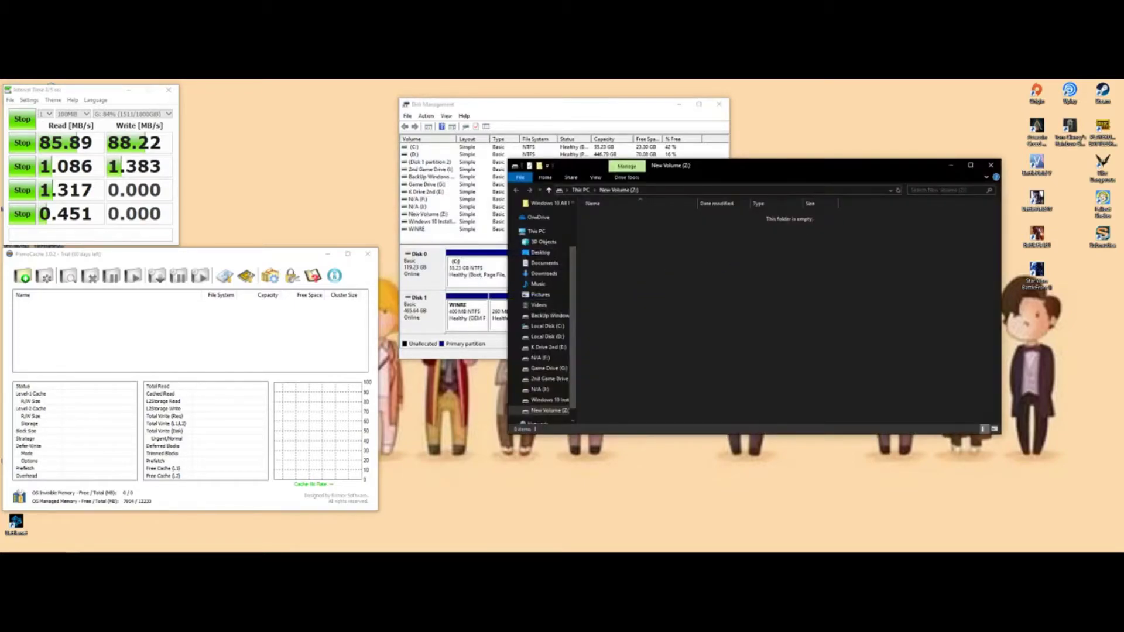
click(991, 167)
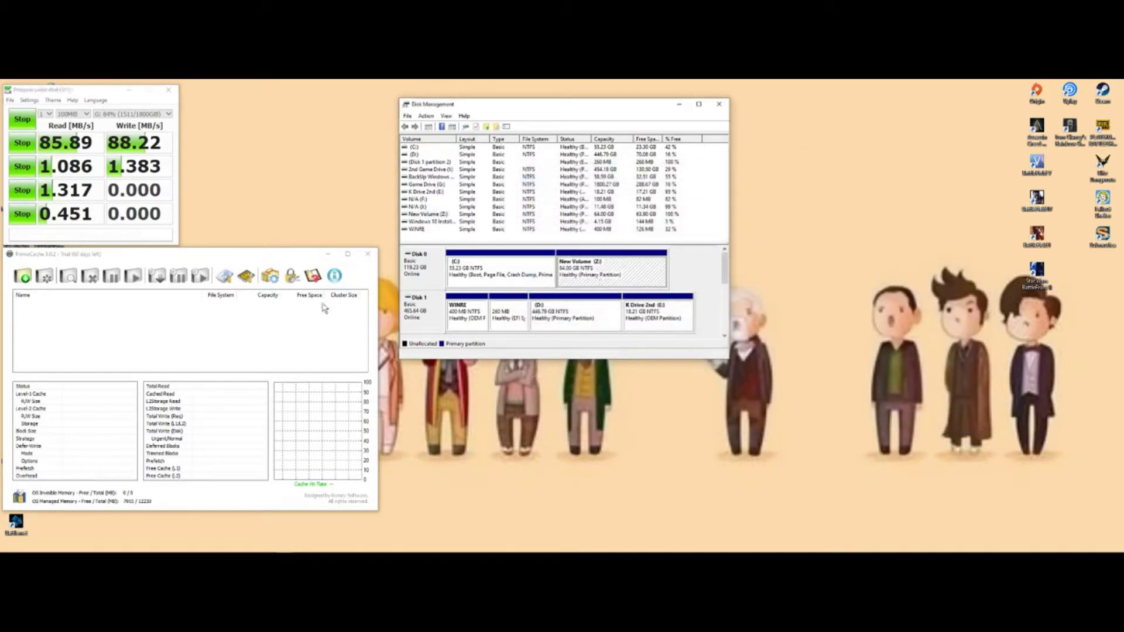
- Format New Volume (Z:) as PrimoCache level-2 storage labeled L2STORAGE
mouse_move(202, 551)
click(249, 255)
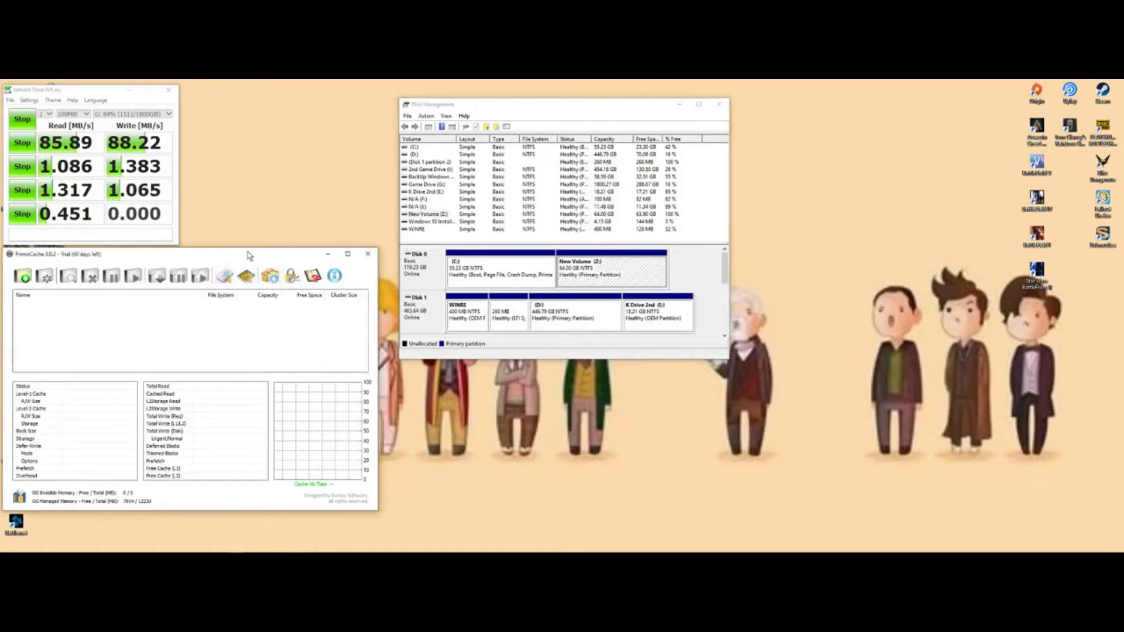
click(226, 278)
click(330, 303)
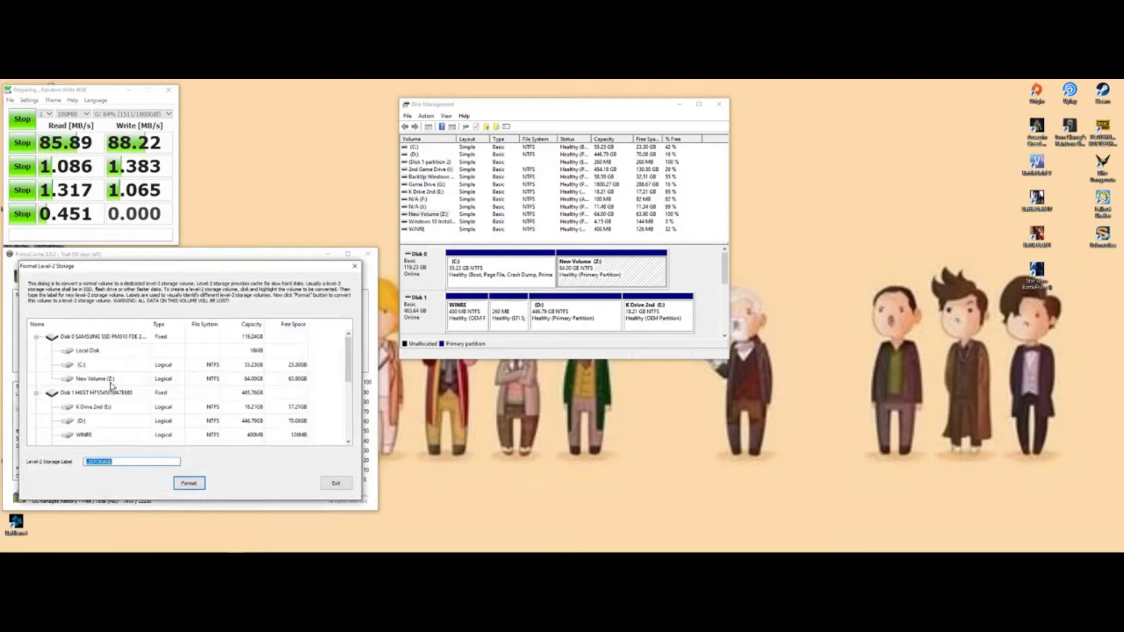
click(98, 380)
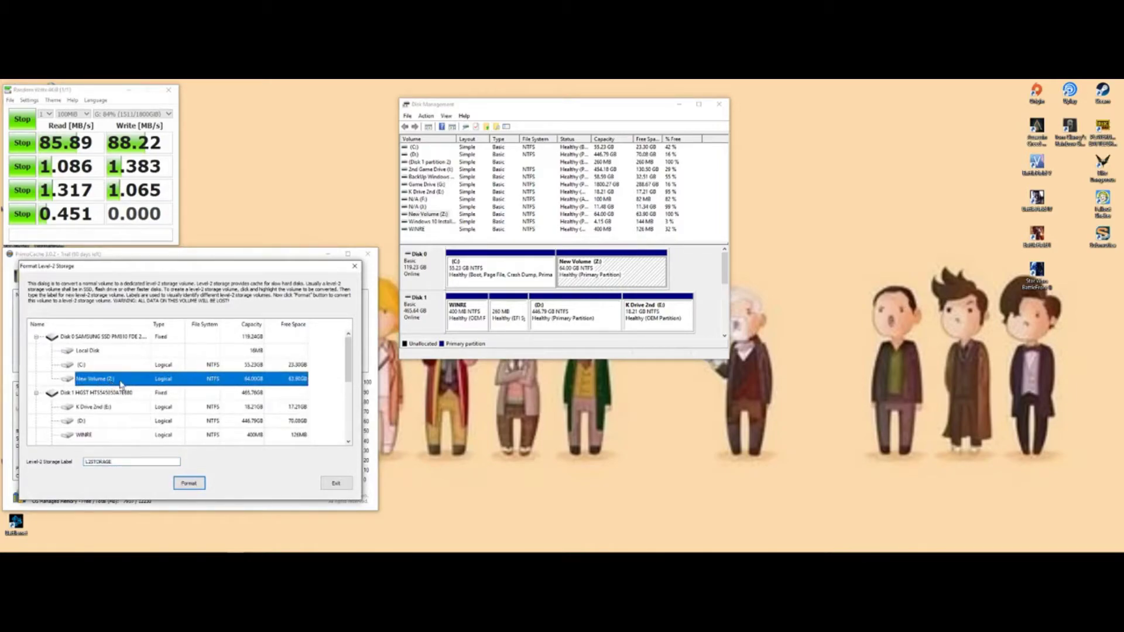
click(189, 485)
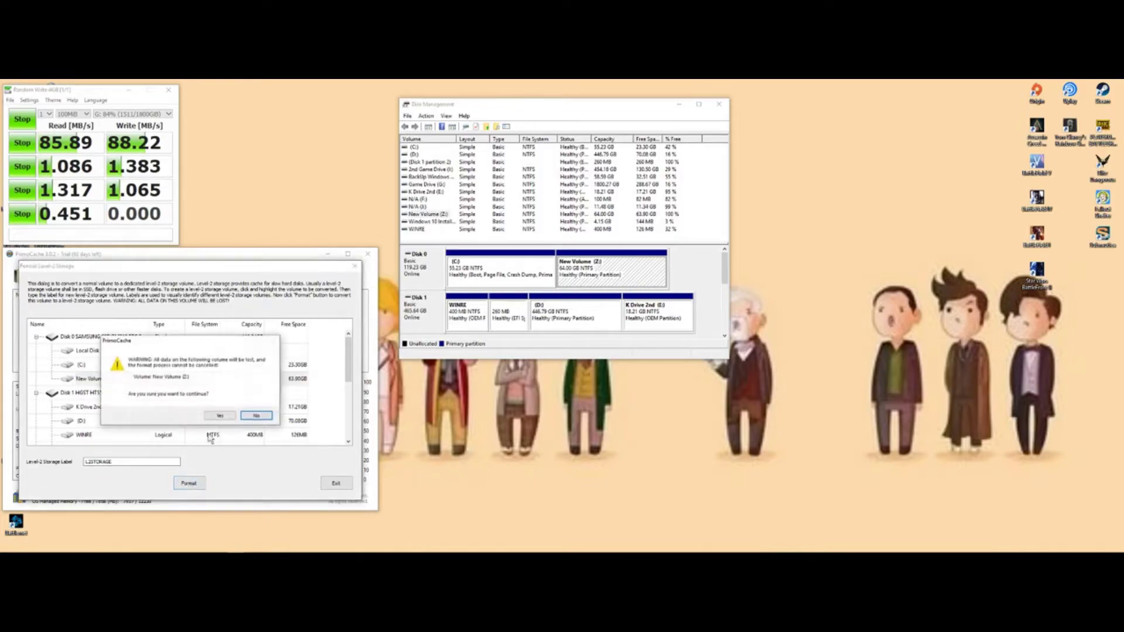
click(222, 416)
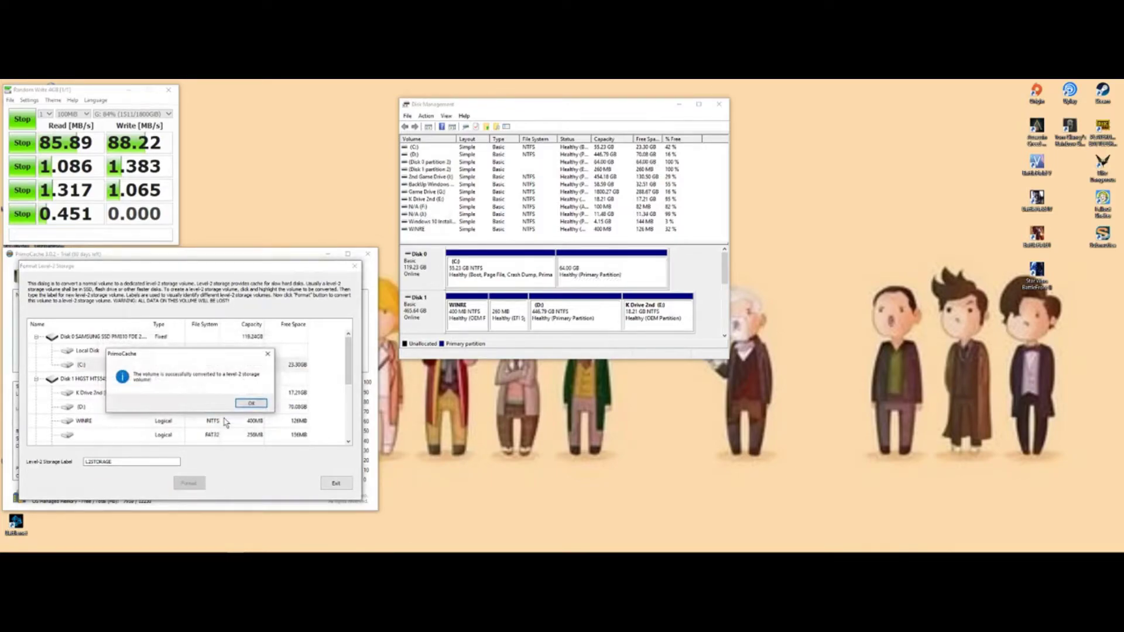
click(253, 406)
- Check the Samsung SSD's new L2STORAGE partition and close the level-2 storage manager
click(142, 332)
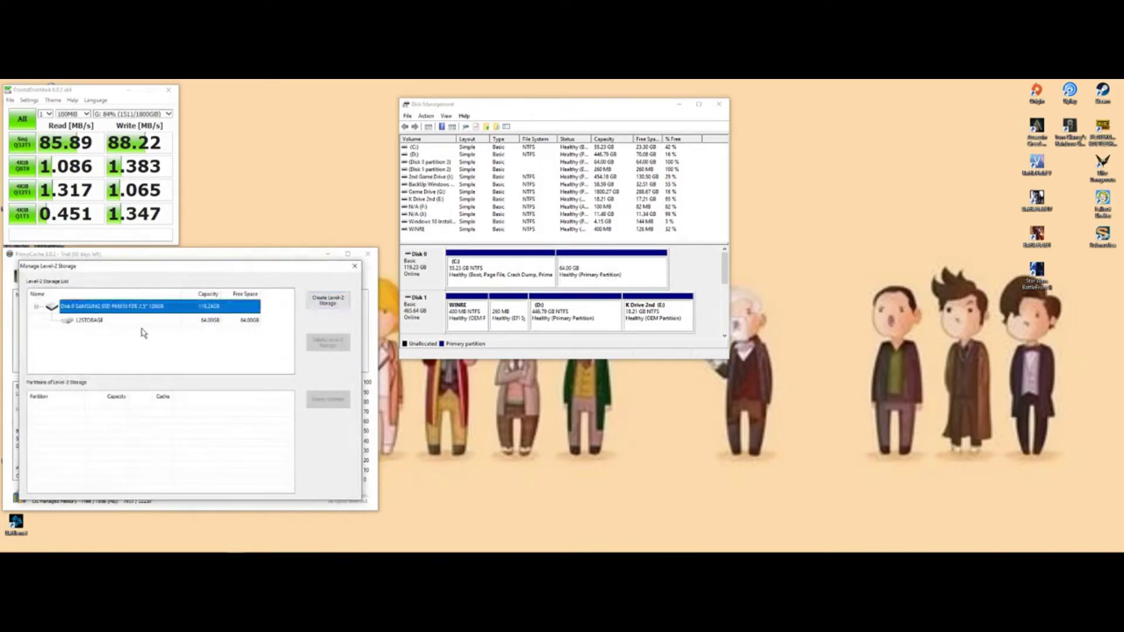
click(158, 320)
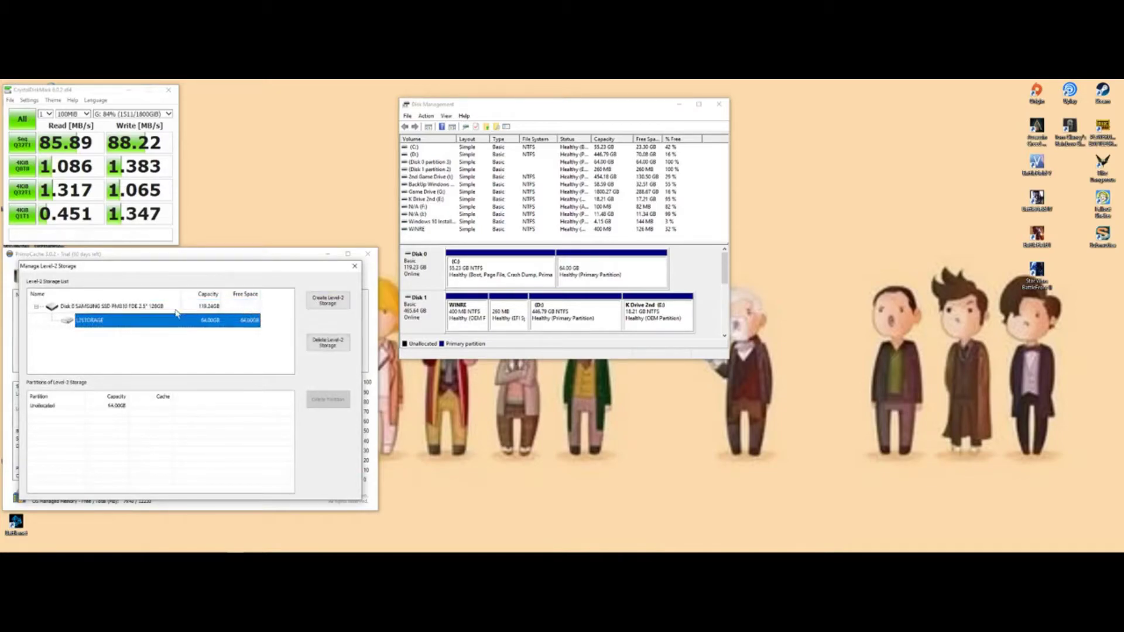
click(355, 267)
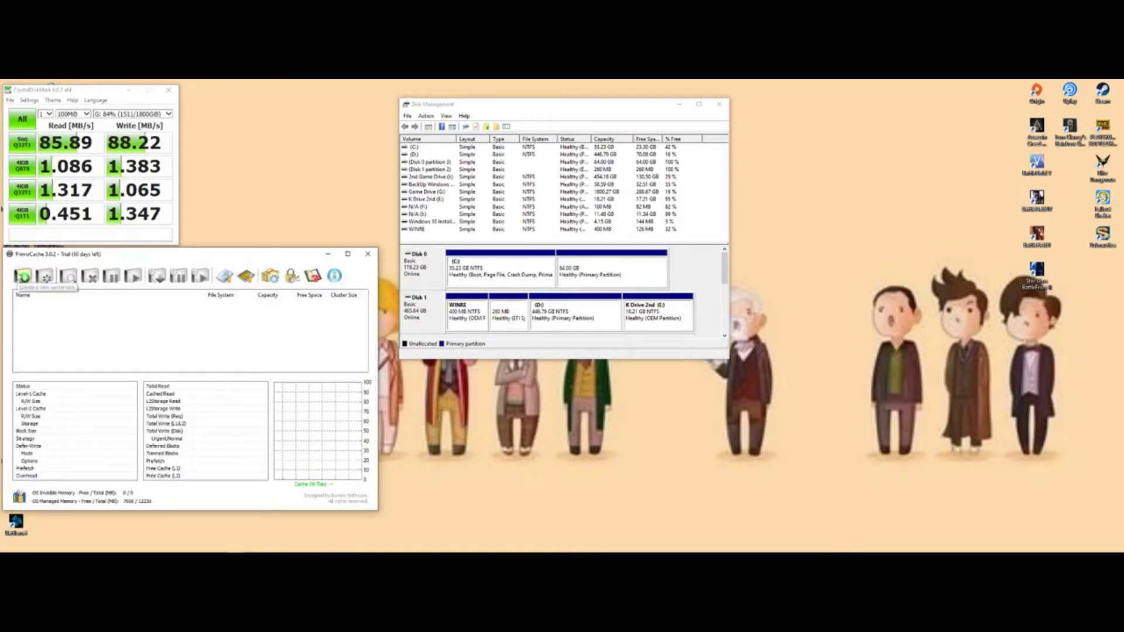
- Create a cache task covering Game Drive (G:) and 2nd Game Drive (I:), continuing to profiles
click(22, 276)
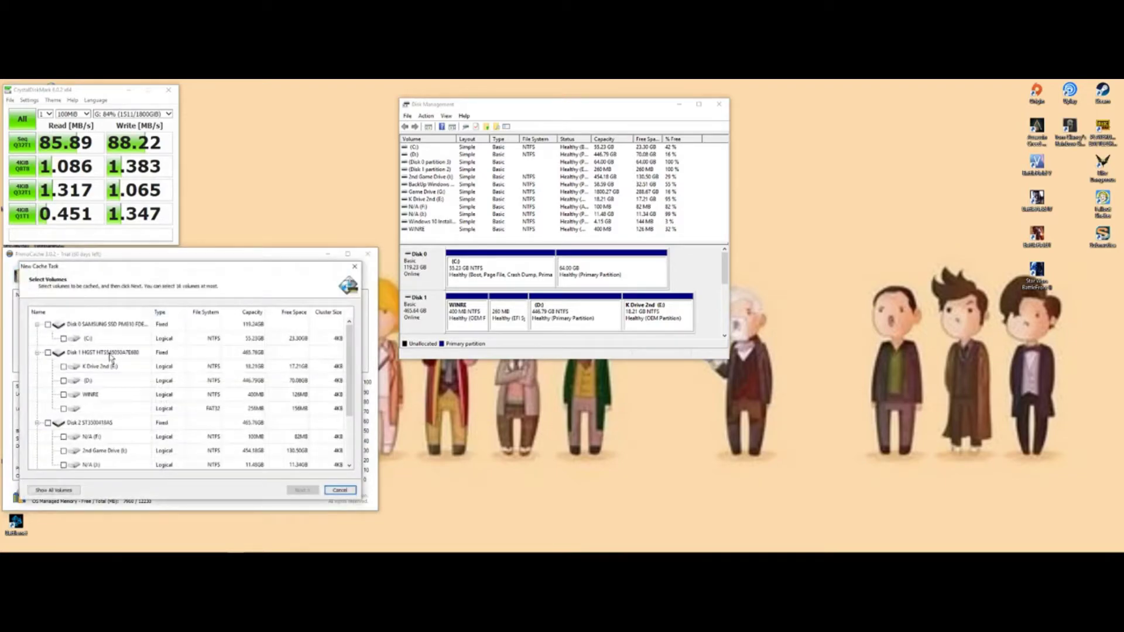
scroll(111, 358, down, 2)
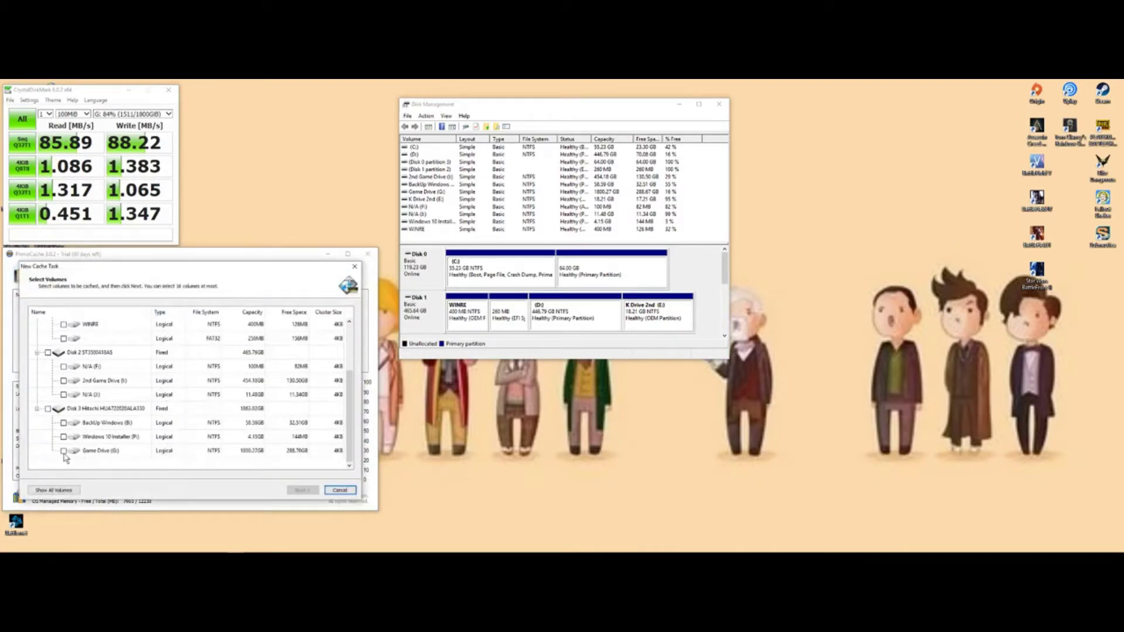
click(62, 452)
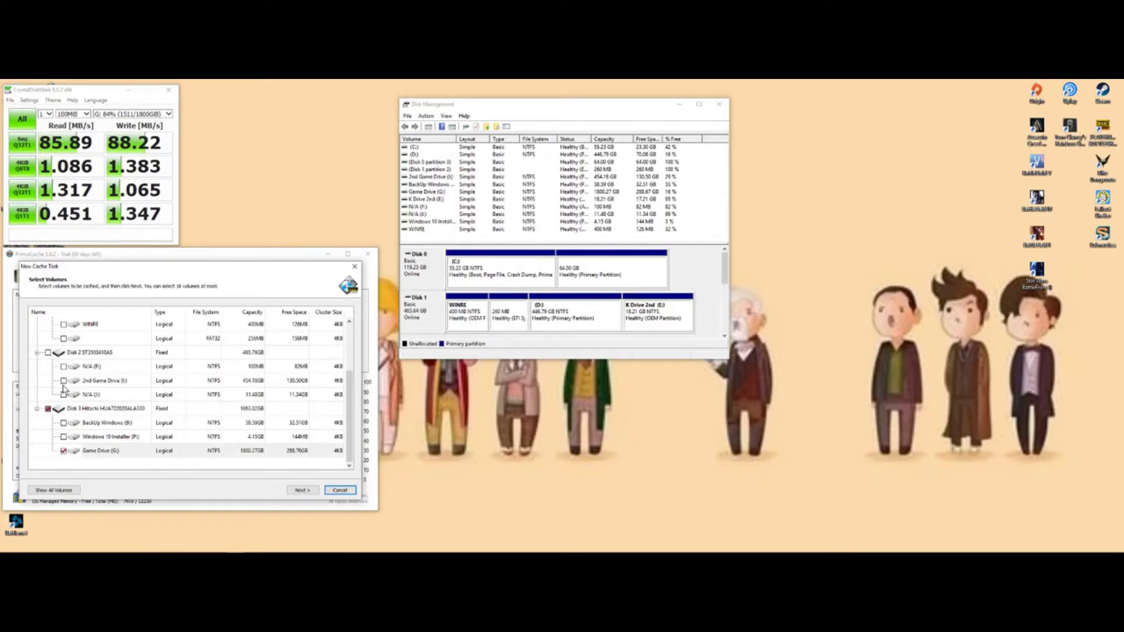
click(64, 381)
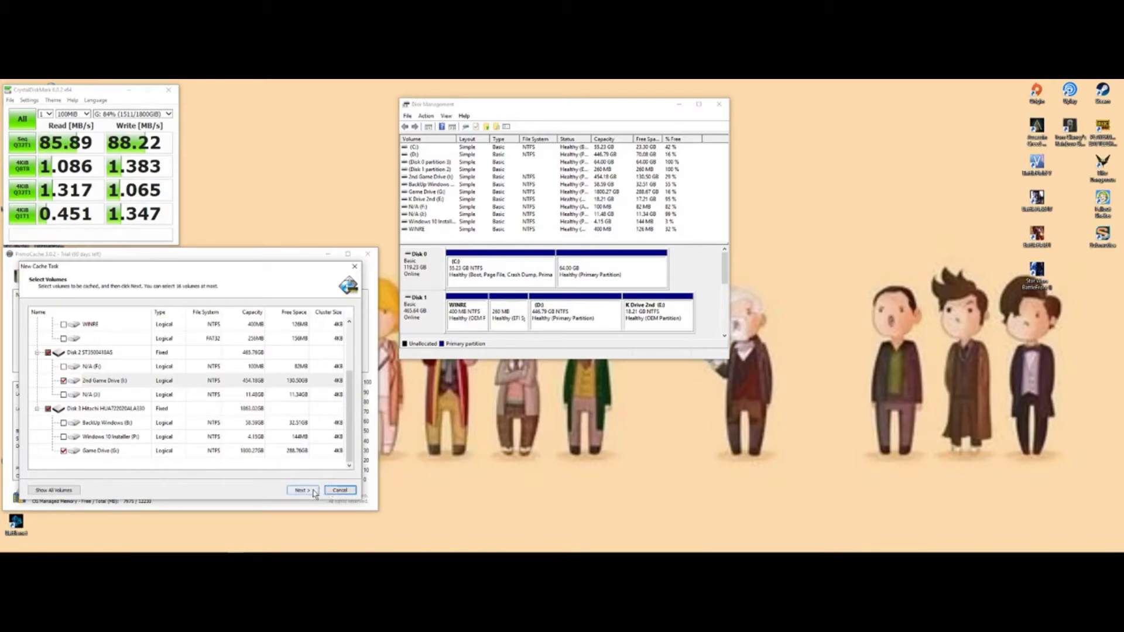
click(115, 452)
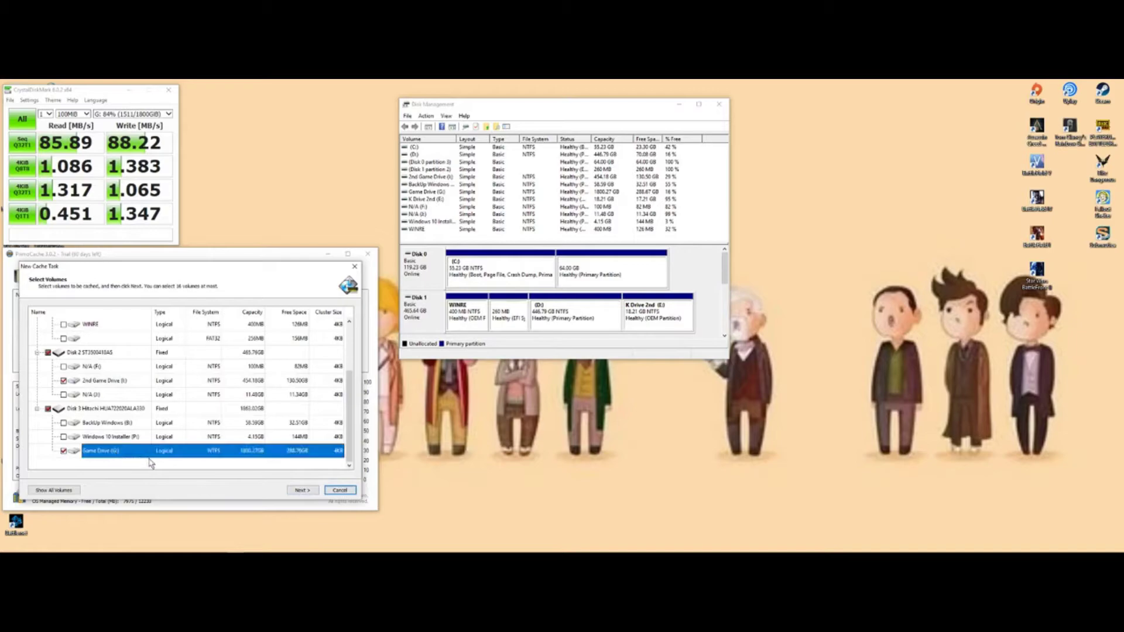
click(302, 490)
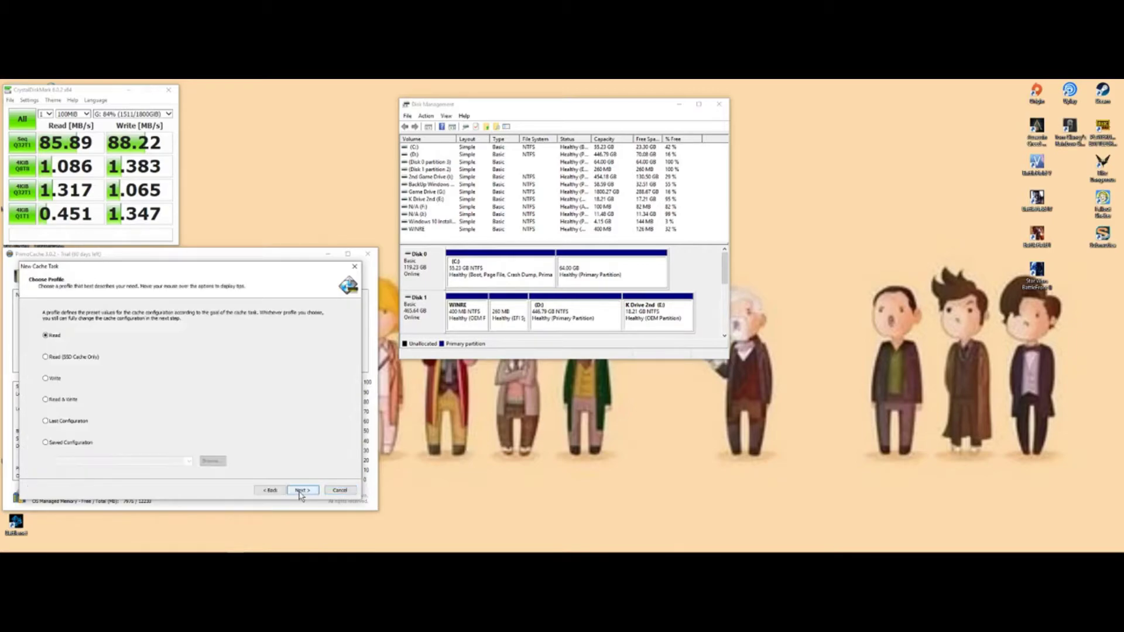
- Choose the Read & Write profile and apply the invisible memory changes
click(65, 402)
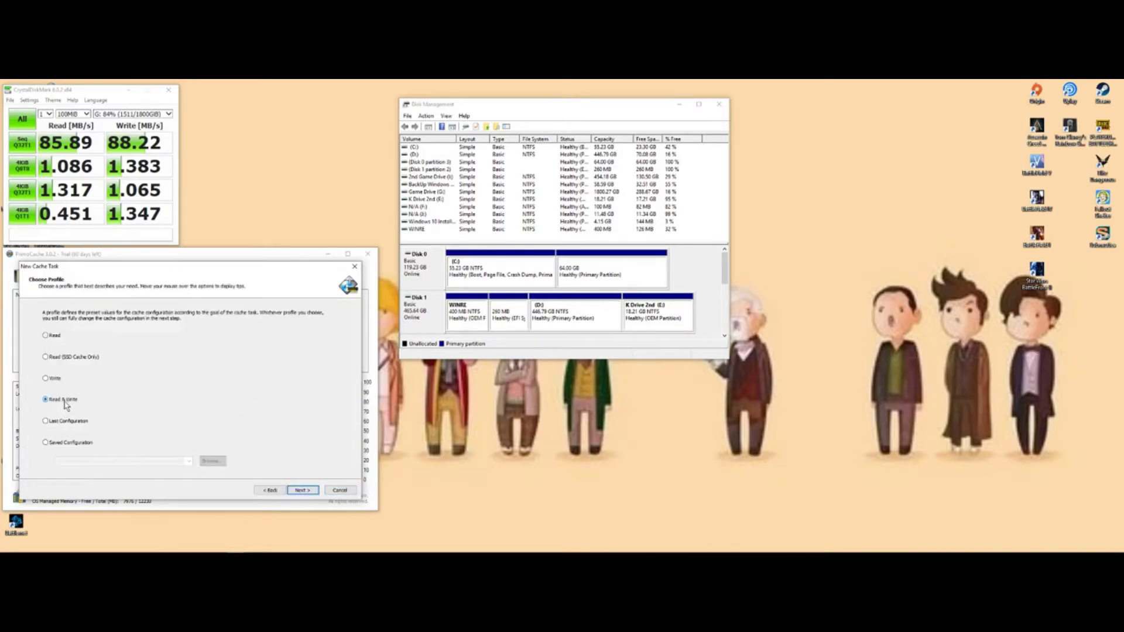
click(300, 491)
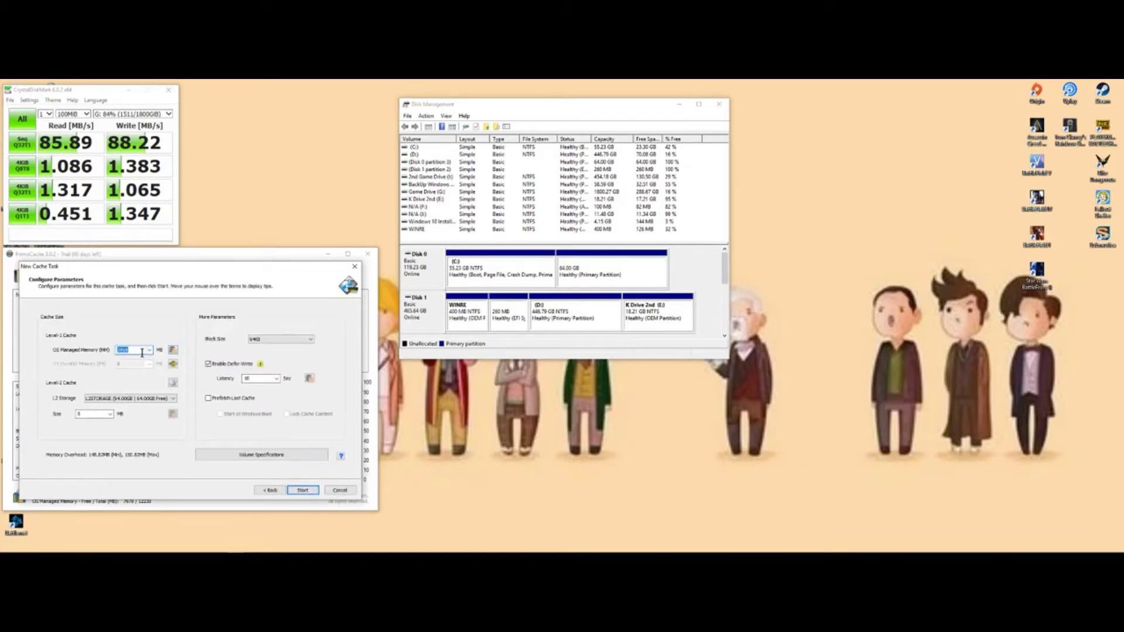
click(173, 365)
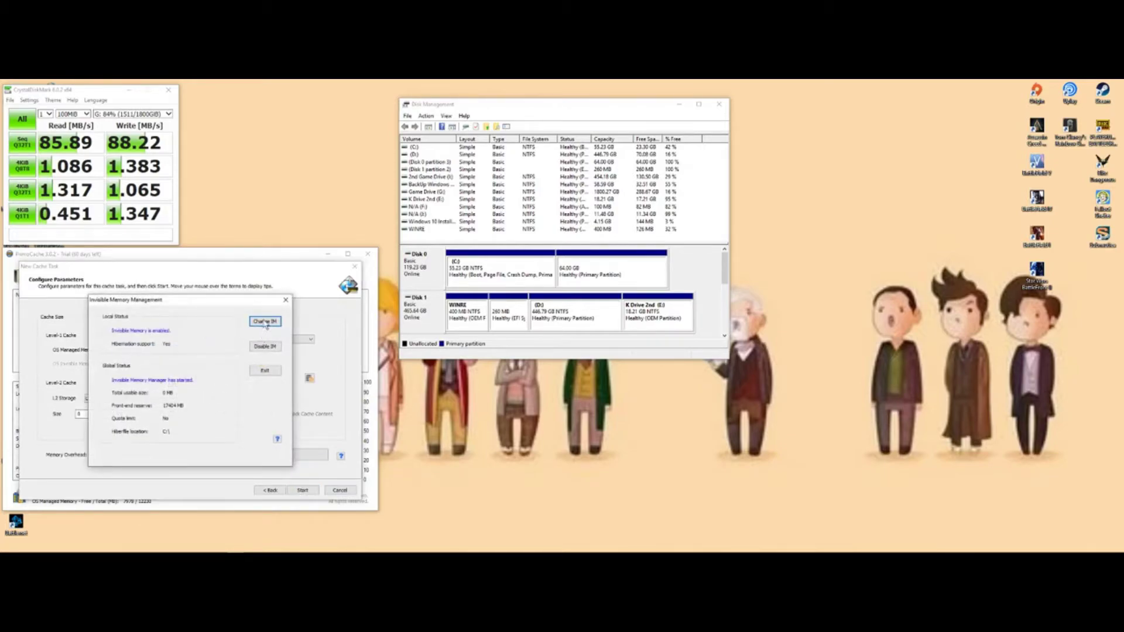
click(264, 322)
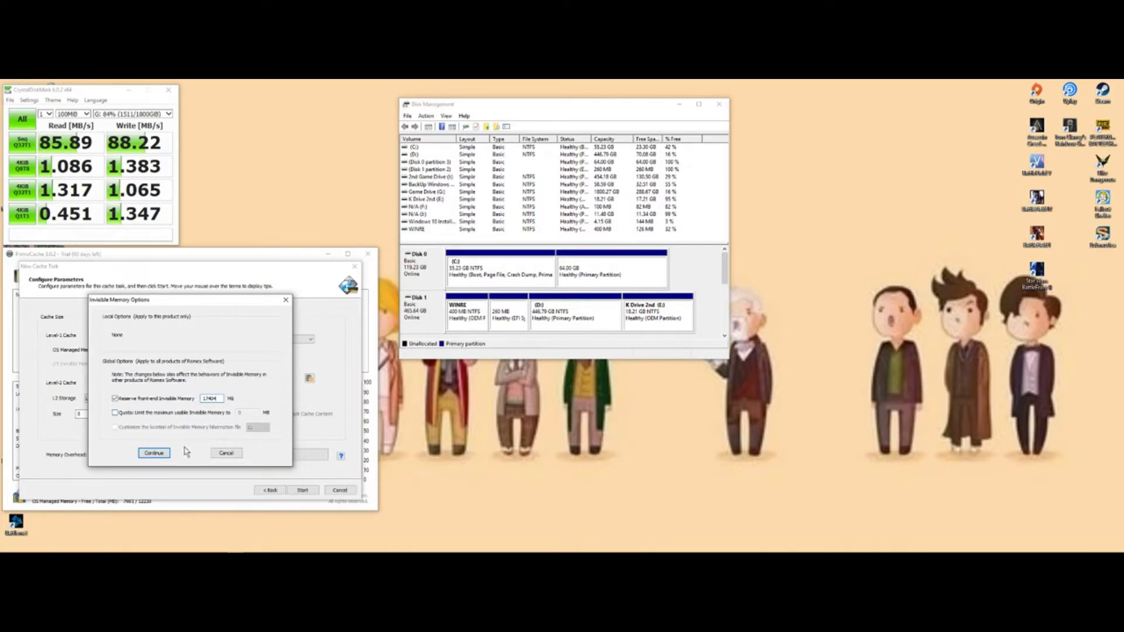
click(155, 454)
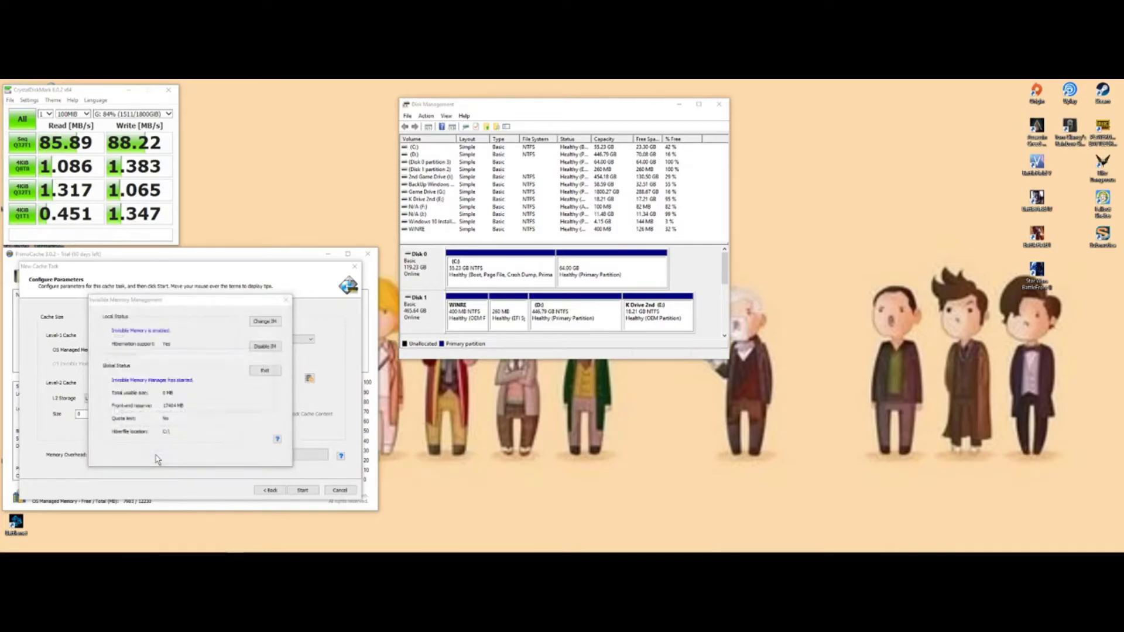
click(259, 408)
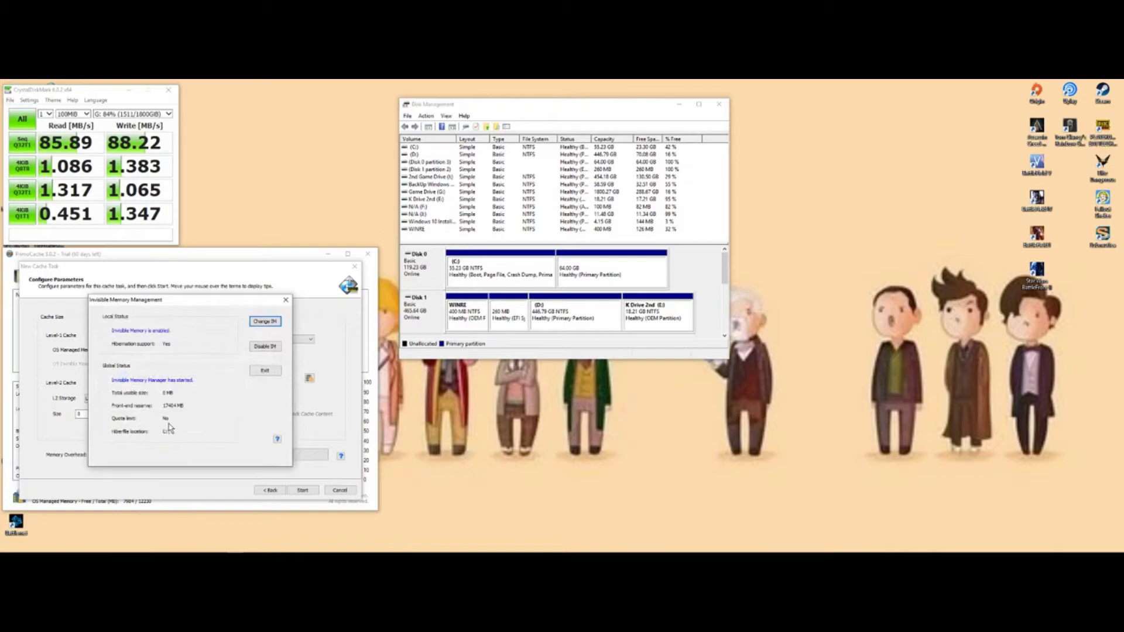
click(285, 300)
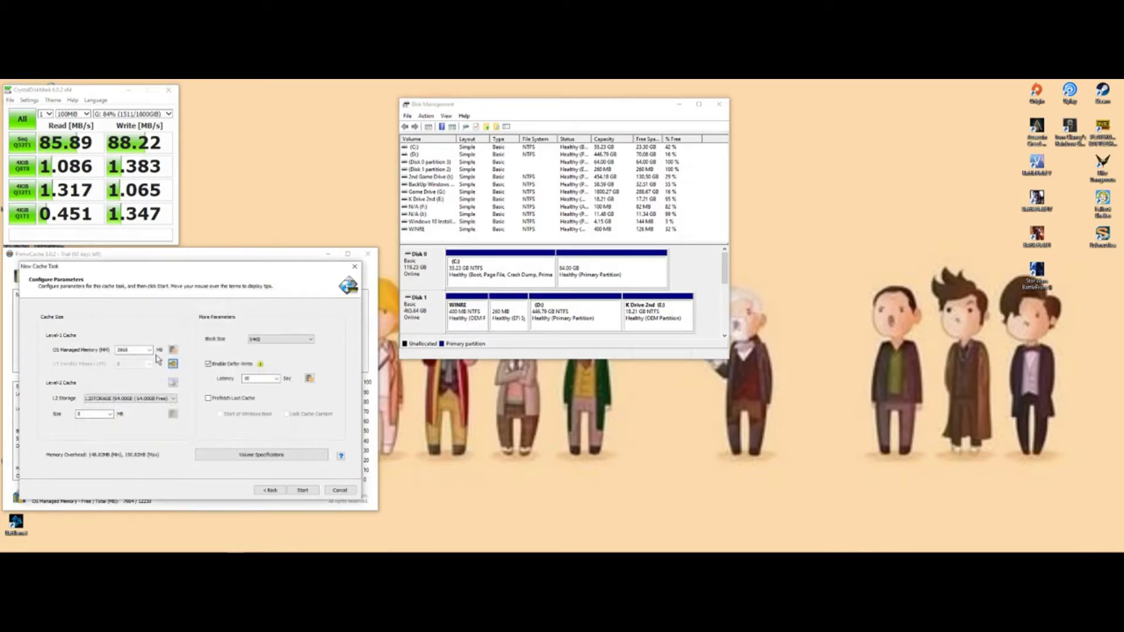
- Set the level-2 cache size to MAX and start the cache task
click(108, 417)
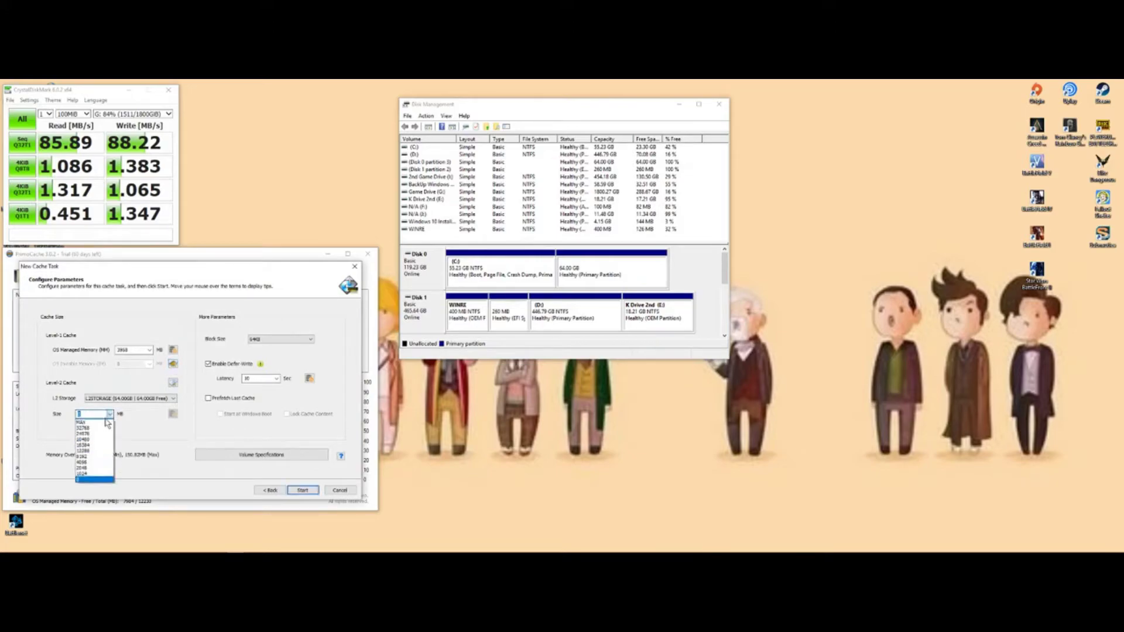
click(97, 423)
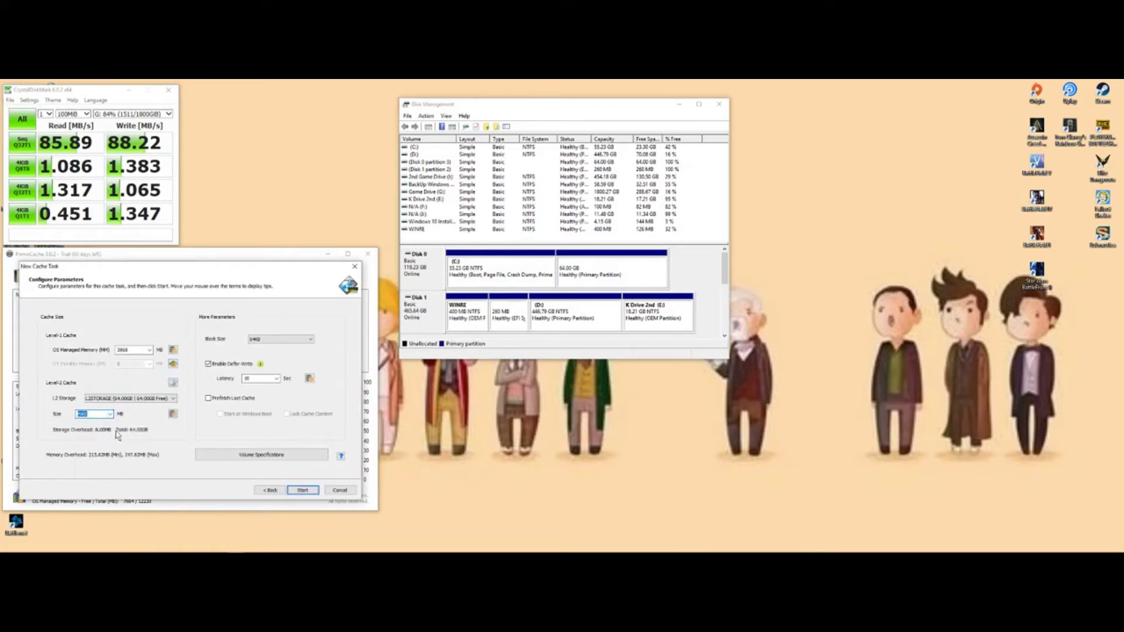
click(306, 493)
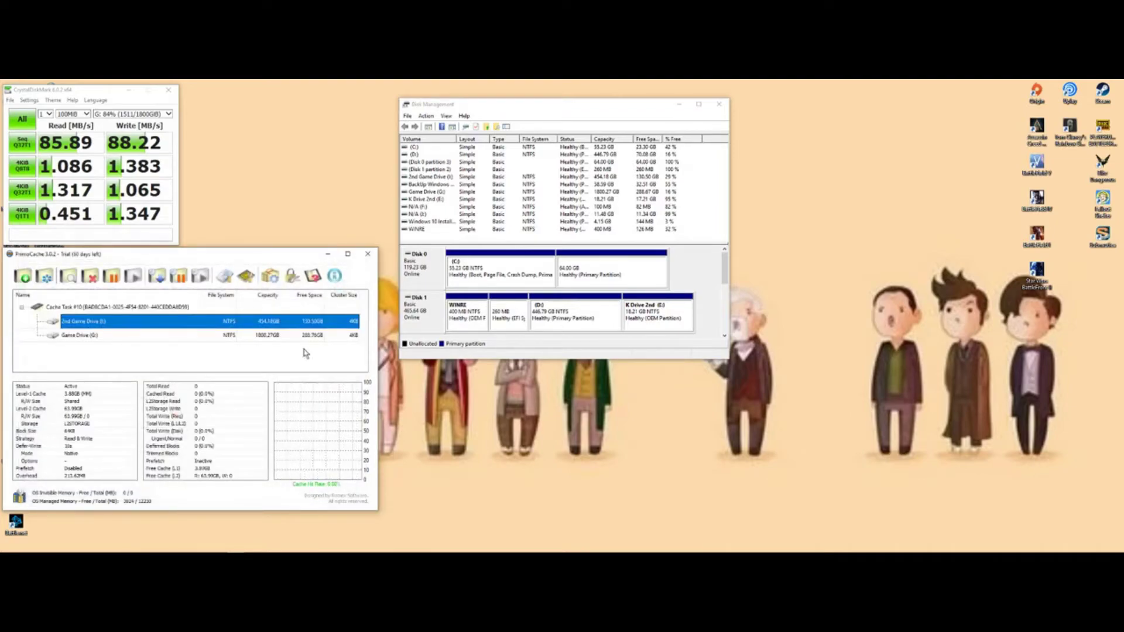
- Compare cache statistics for Game Drive (G:) and the second game drive, then bring CrystalDiskMark forward
click(148, 335)
click(151, 322)
click(150, 336)
click(156, 322)
click(164, 335)
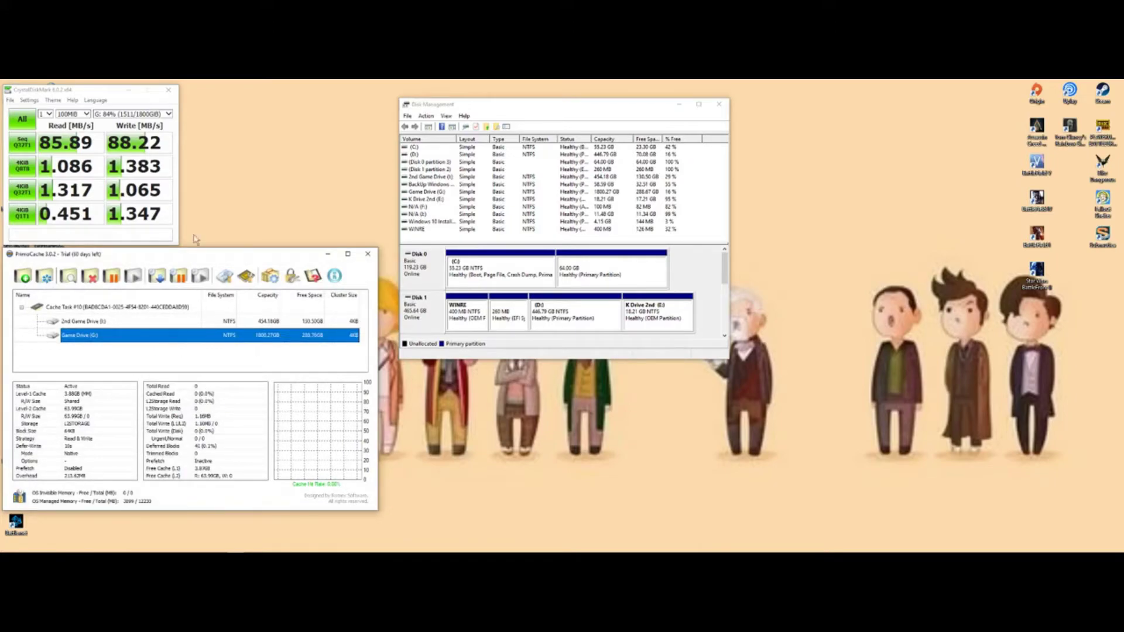
drag(92, 93, 203, 93)
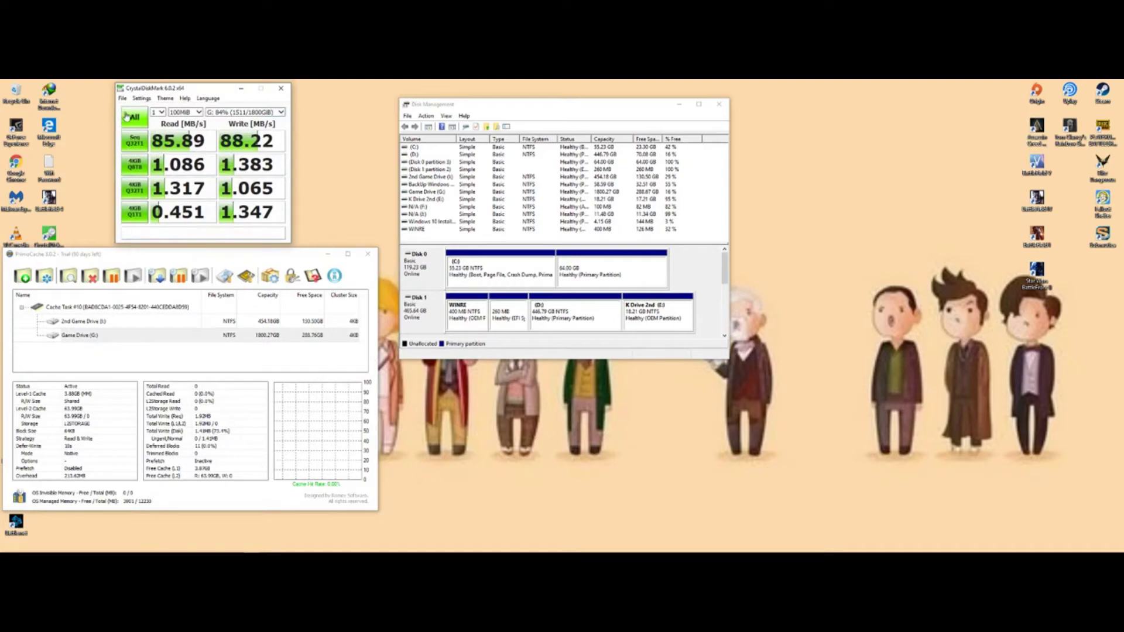
- Benchmark cached G: (reads 3653.6, 688.2, 275.3, 240.7 MB/s) while checking PrimoCache and Disk Management
click(142, 123)
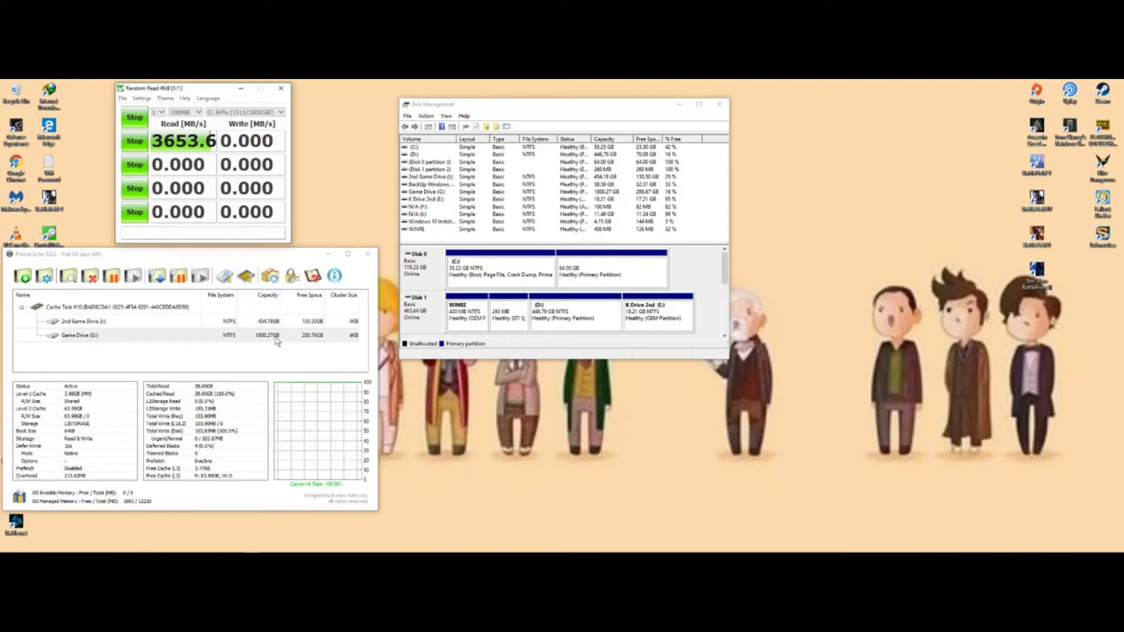
click(280, 256)
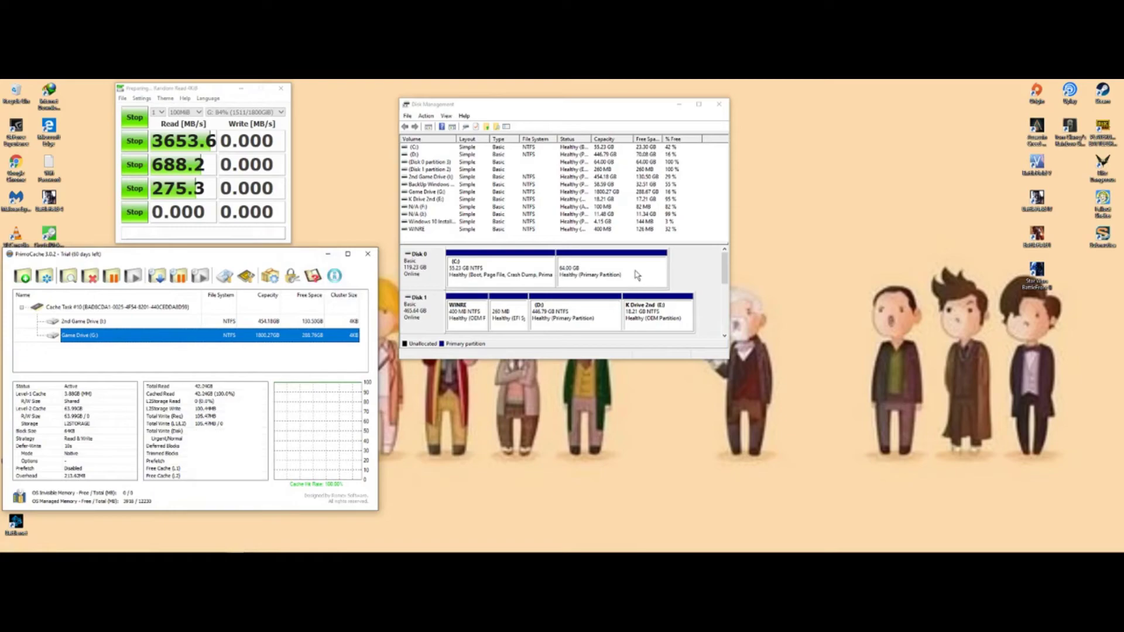
click(508, 270)
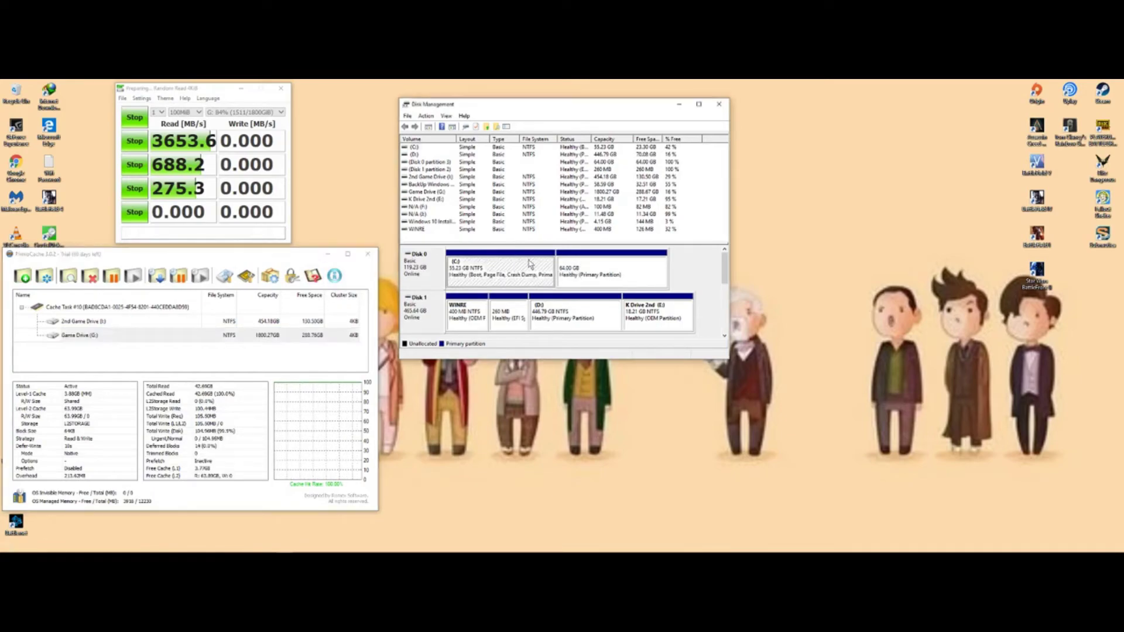
click(584, 262)
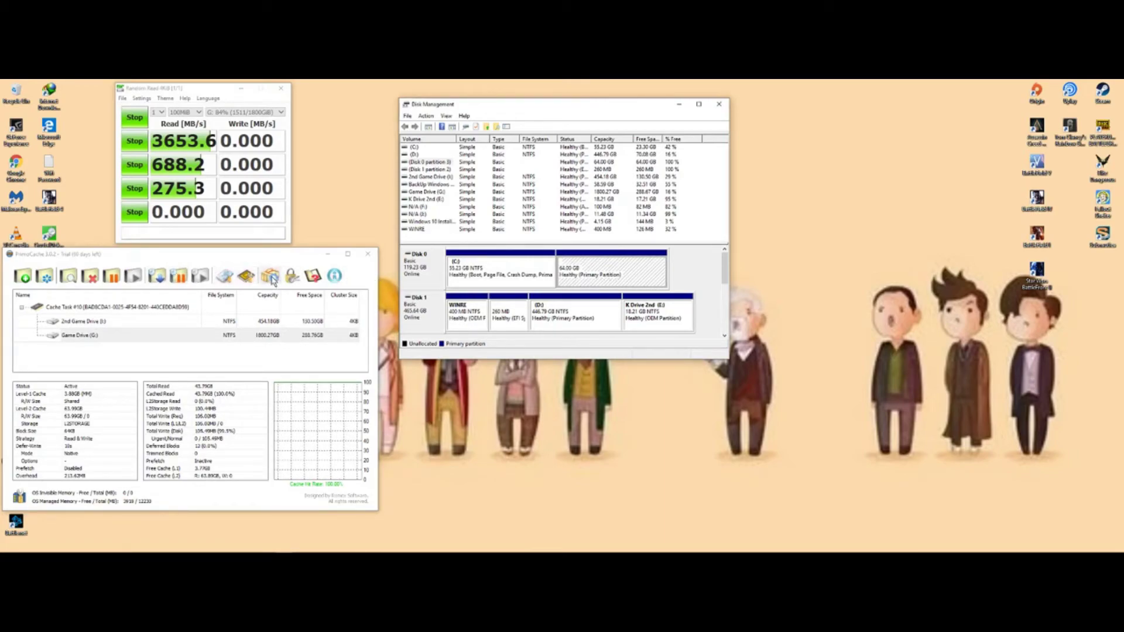
- Dismiss the Manage Level-2 Storage dialog, then compare cache statistics of 2nd Game Drive (I:) and Game Drive (G:)
click(226, 279)
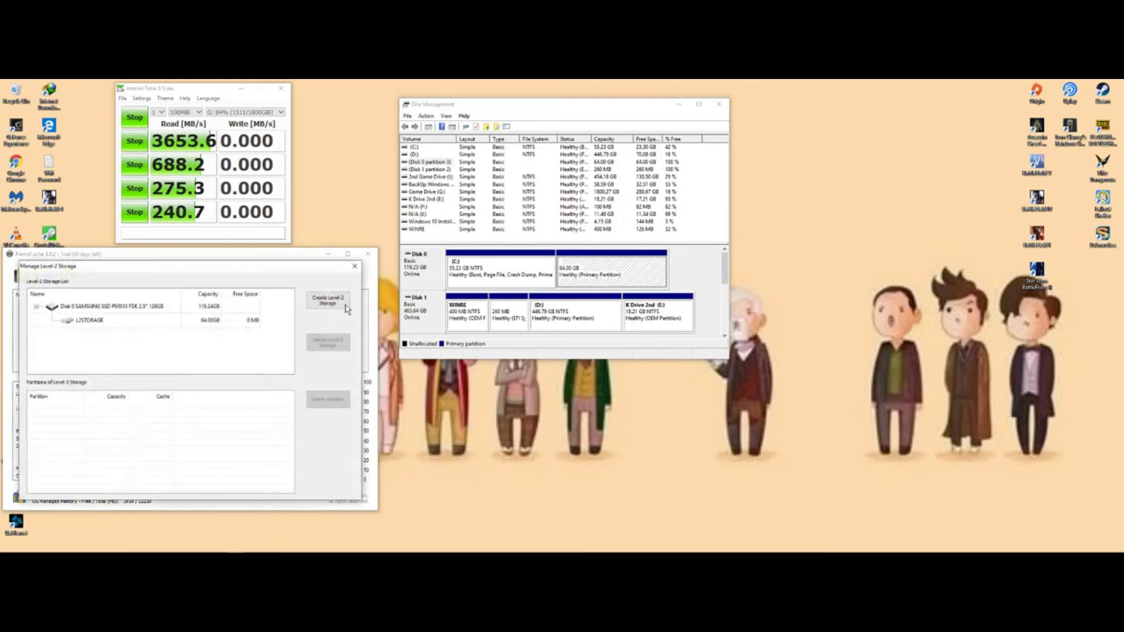
click(355, 267)
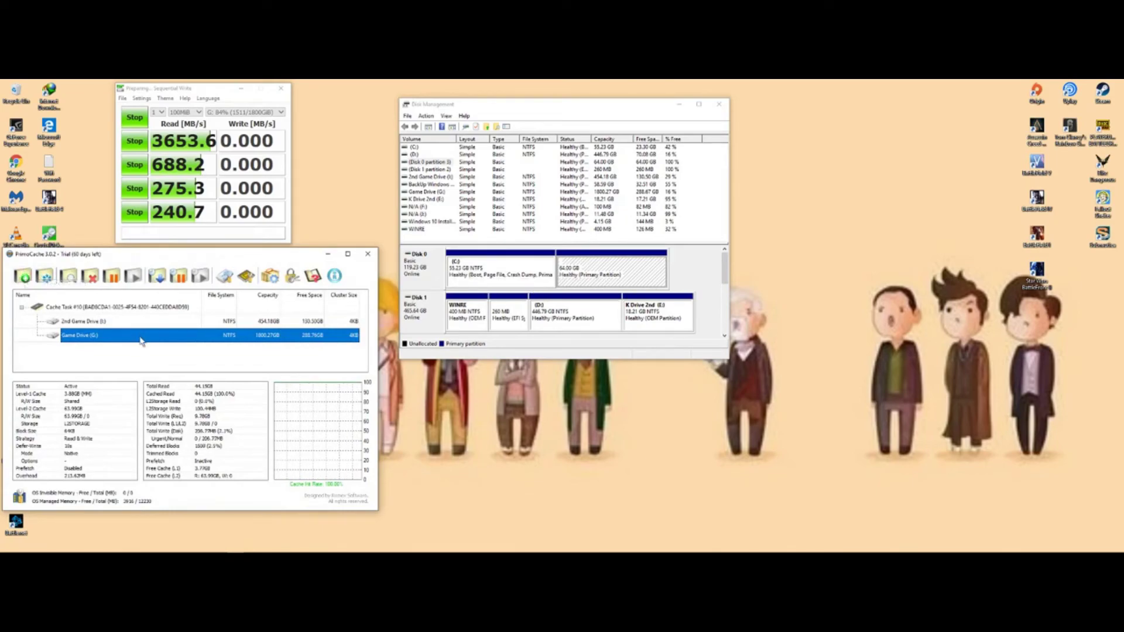
click(114, 325)
click(115, 331)
click(116, 327)
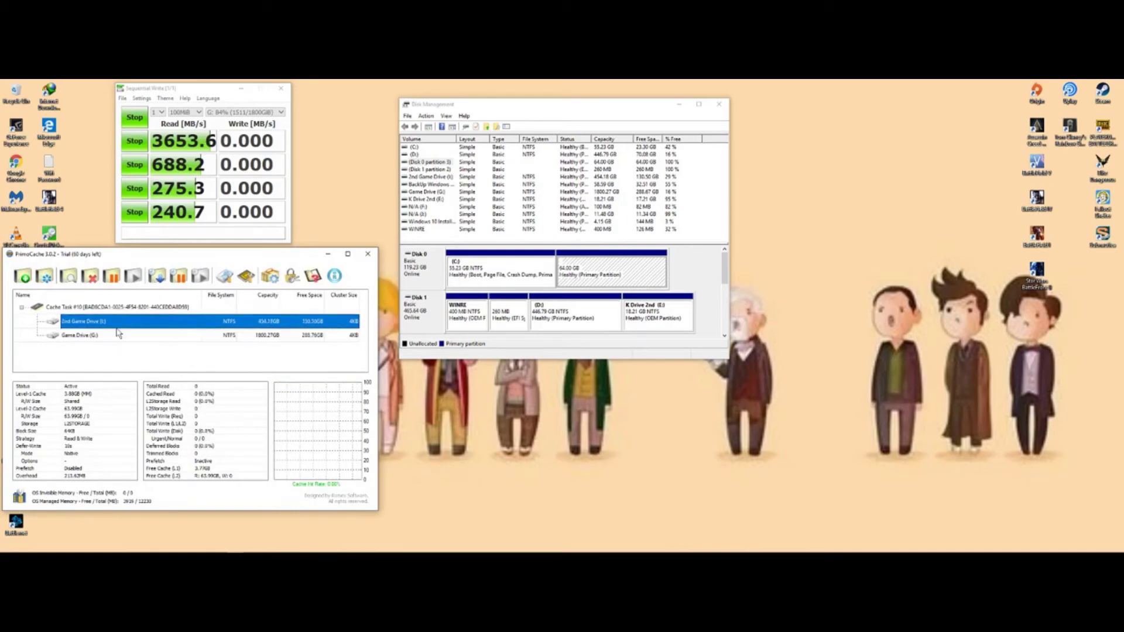
click(119, 334)
click(126, 323)
click(131, 334)
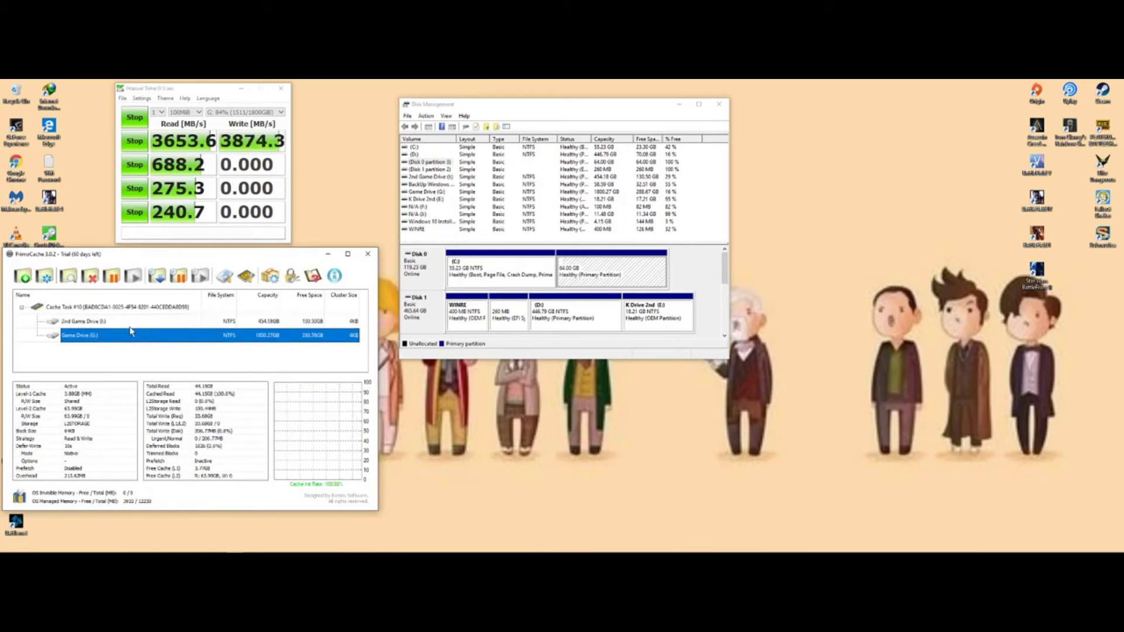